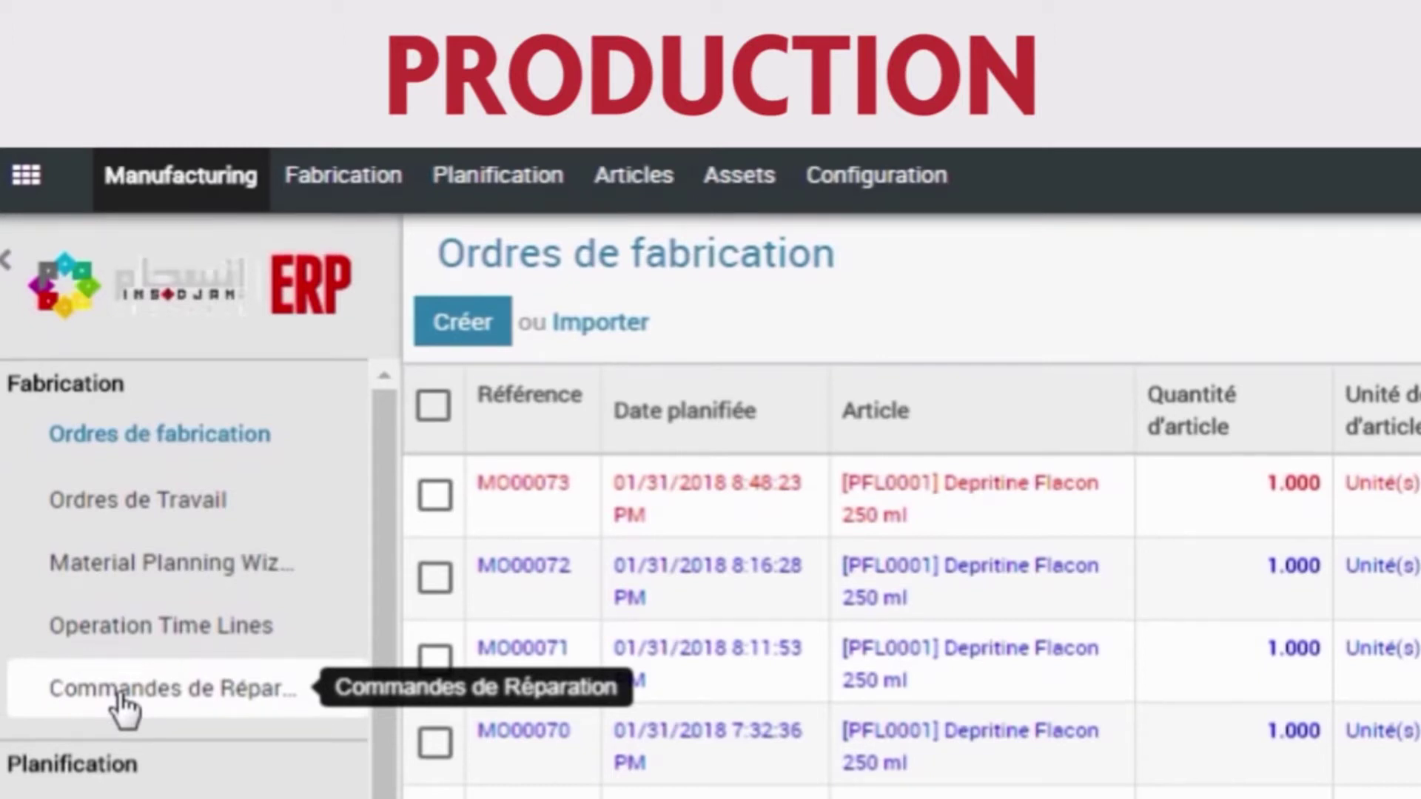
scroll(120, 706, "down", 5)
scroll(141, 455, "down", 2)
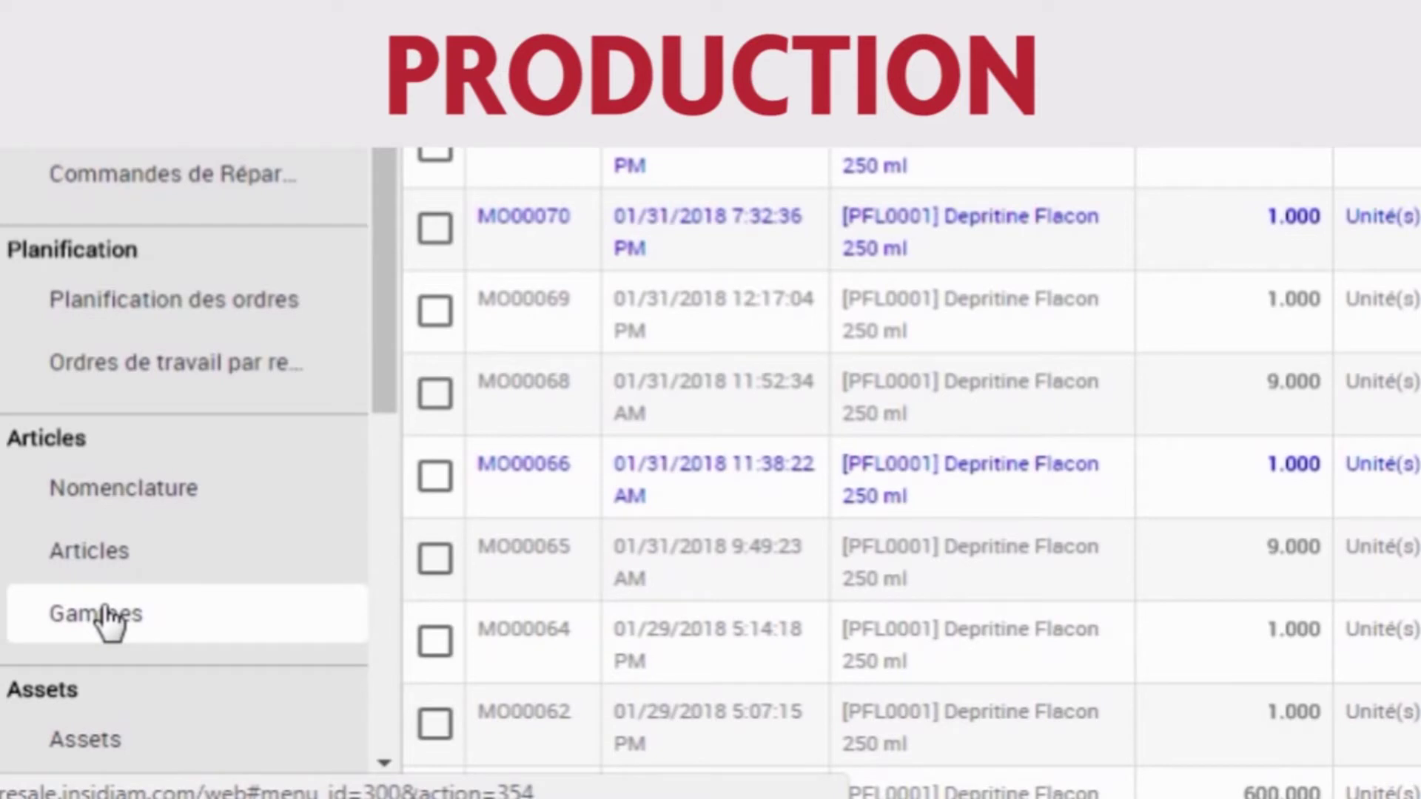
scroll(107, 623, "down", 2)
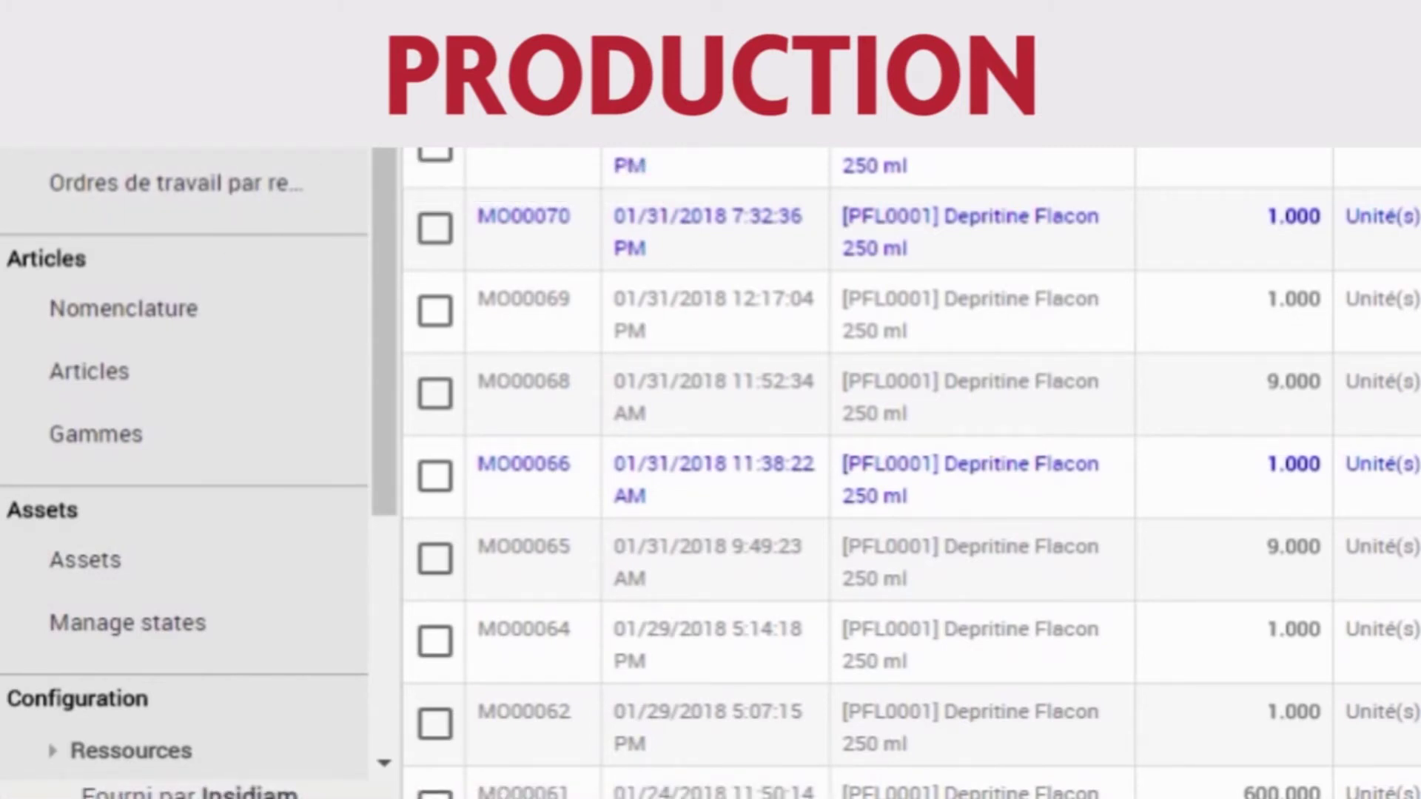
scroll(185, 474, "up", 3)
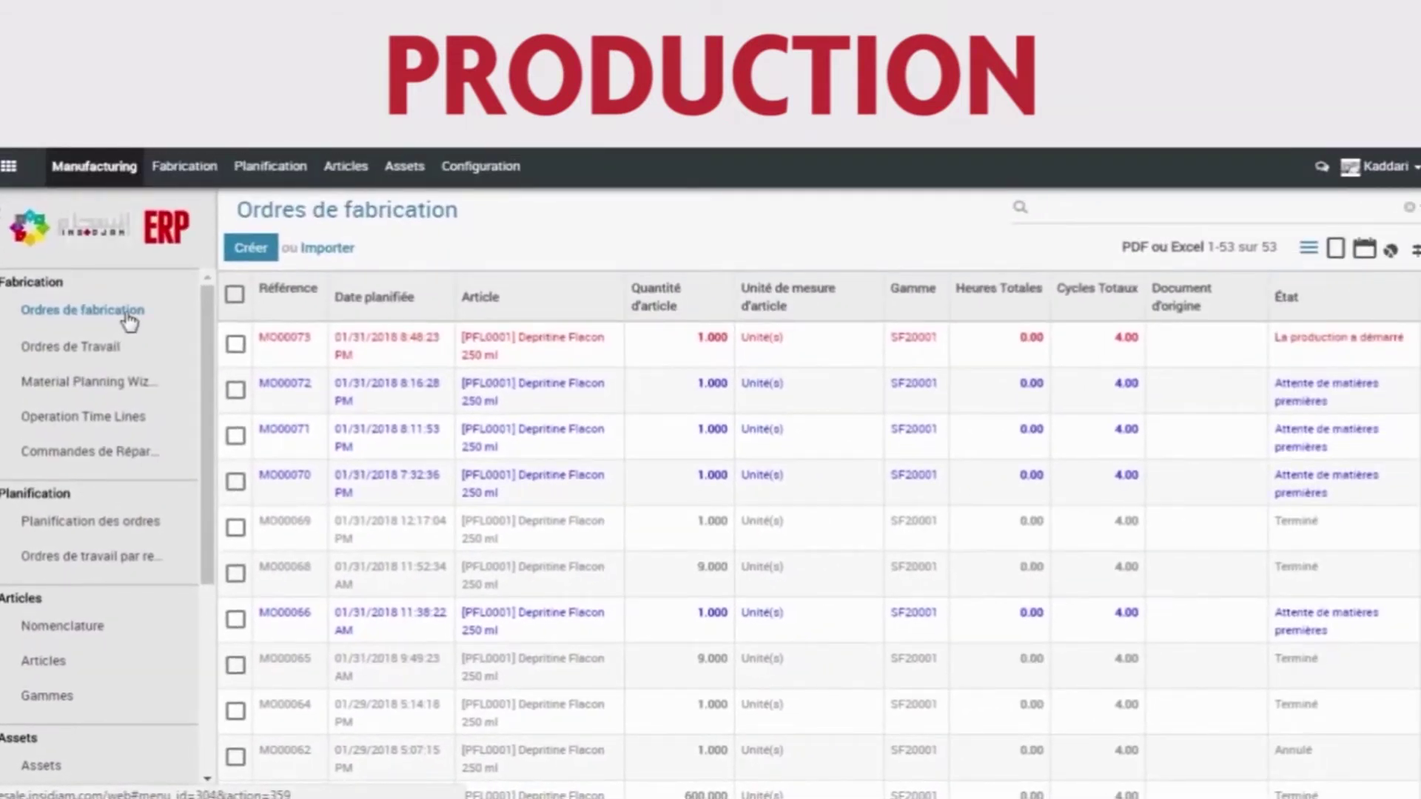
- Open manufacturing order MO00073 and review its articles to consume, finished products and work orders
left_click(977, 341)
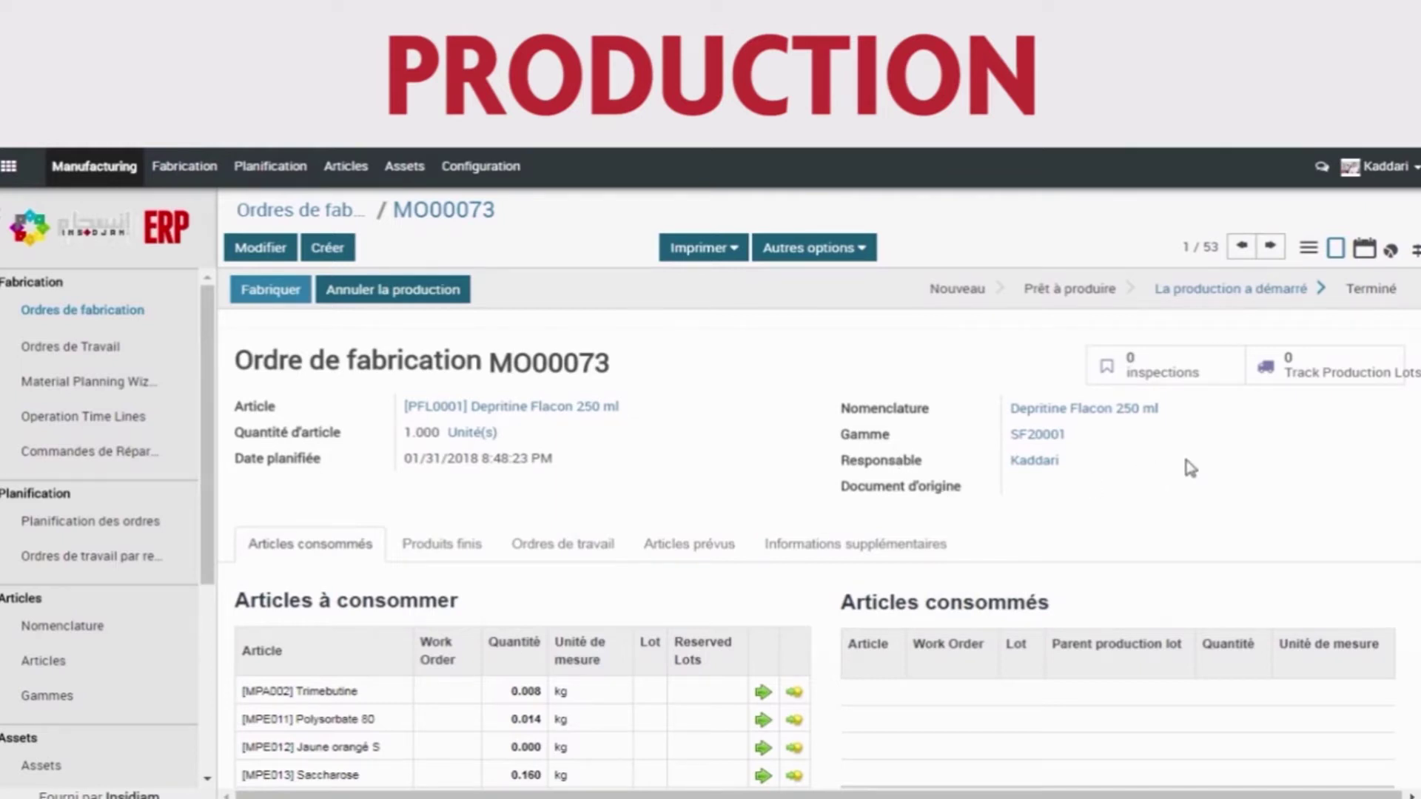
scroll(1189, 468, "down", 3)
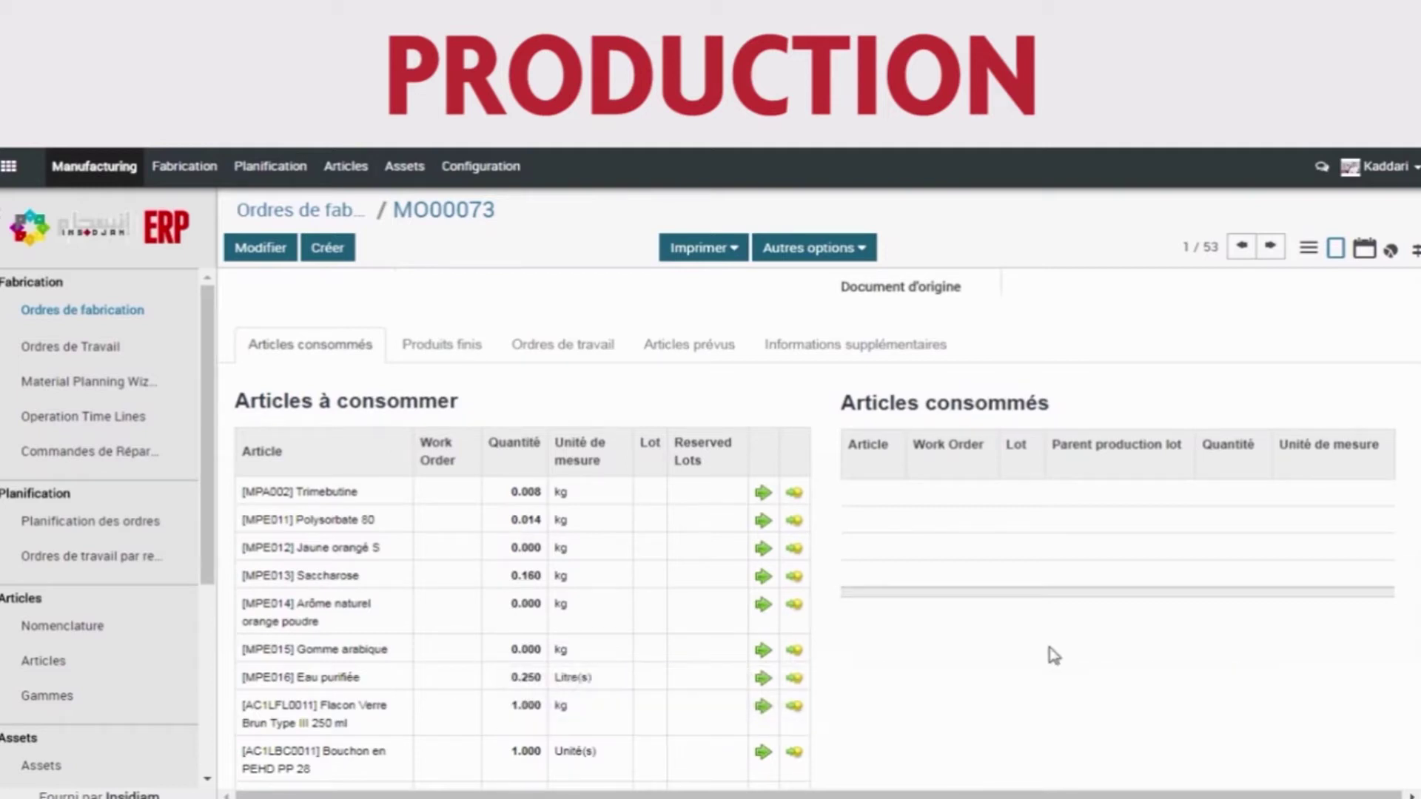
scroll(1054, 657, "up", 3)
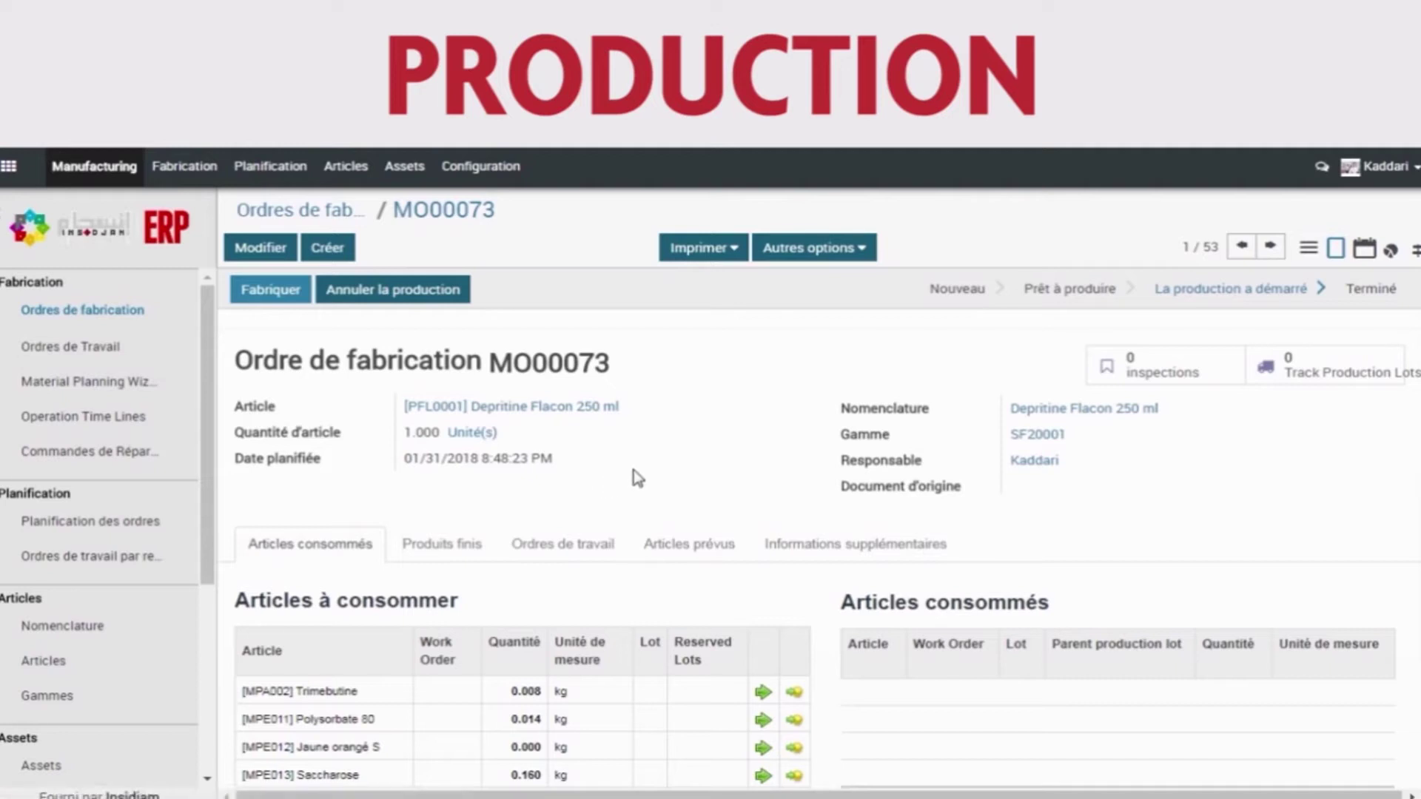
scroll(633, 469, "down", 1)
scroll(634, 469, "down", 1)
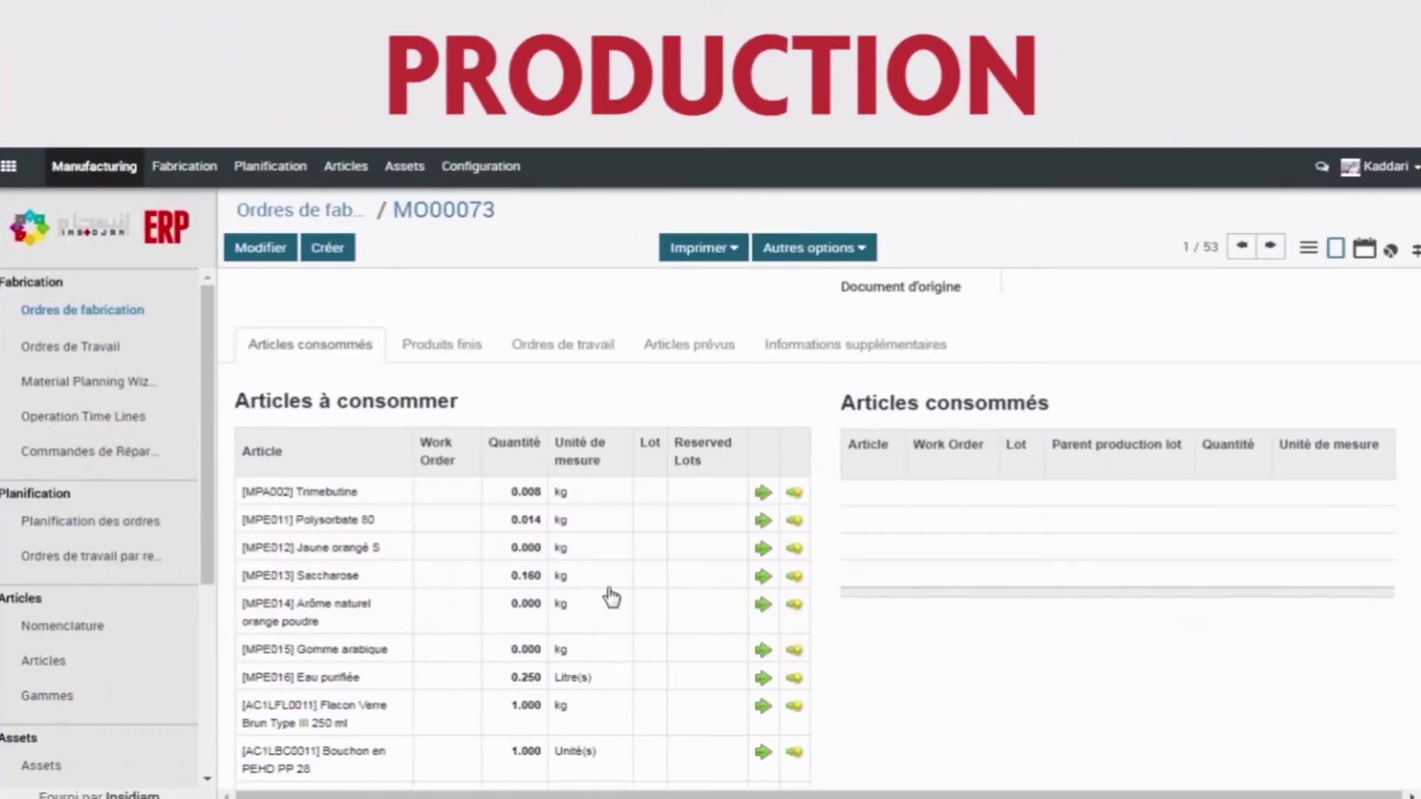
left_click(440, 344)
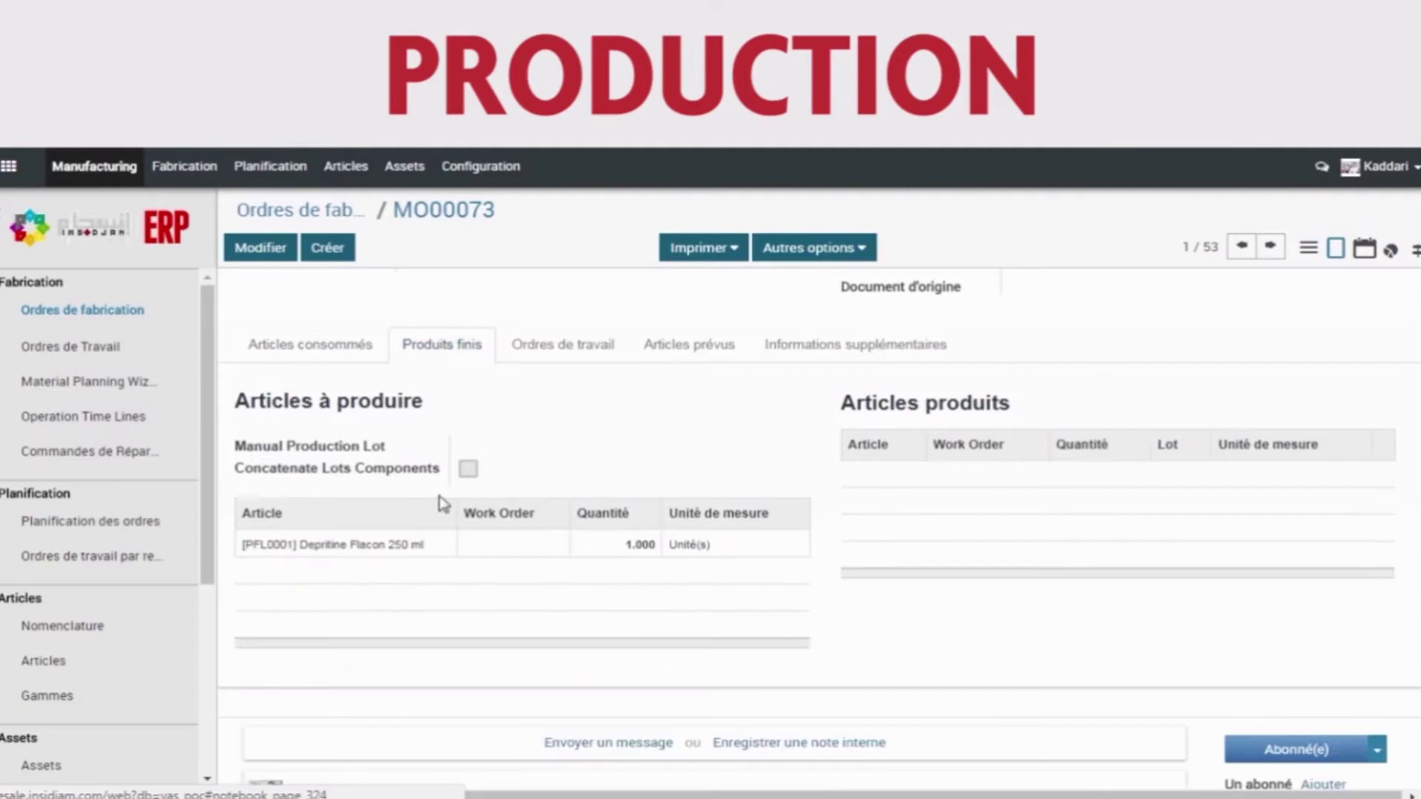
left_click(586, 349)
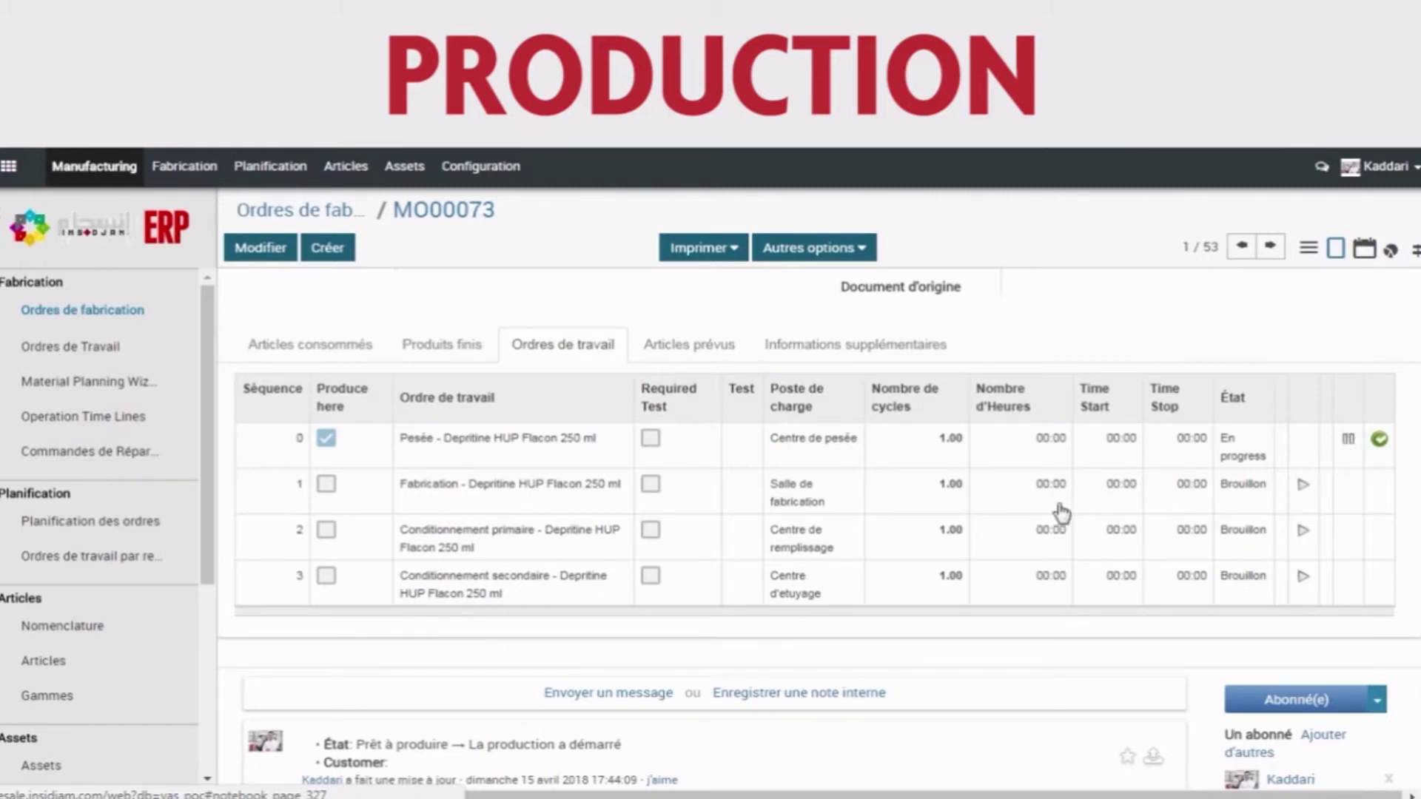
- In the work orders list, expand MO00073 and open its weighing operation, Pesée - Depritine HUP Flacon 250 ml
left_click(133, 344)
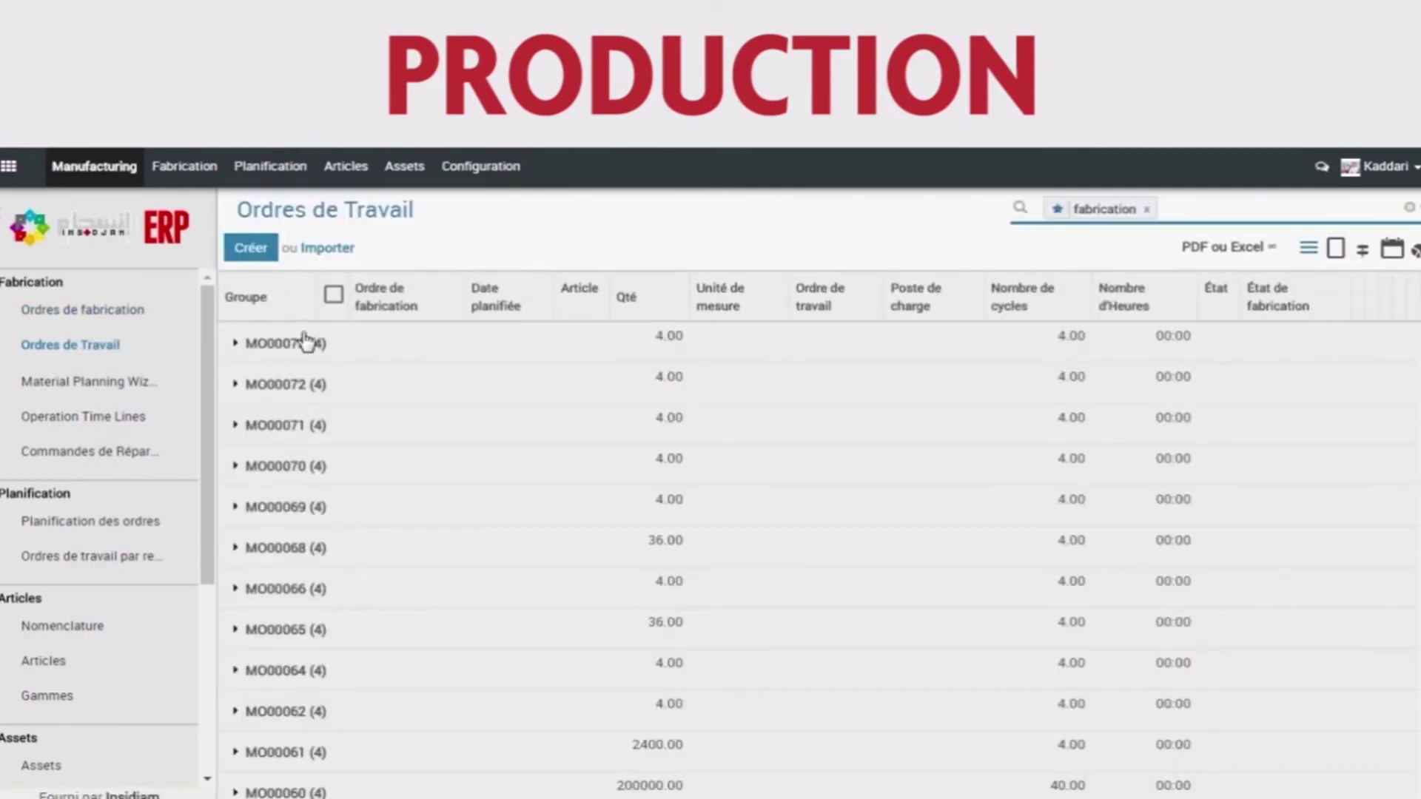
left_click(305, 341)
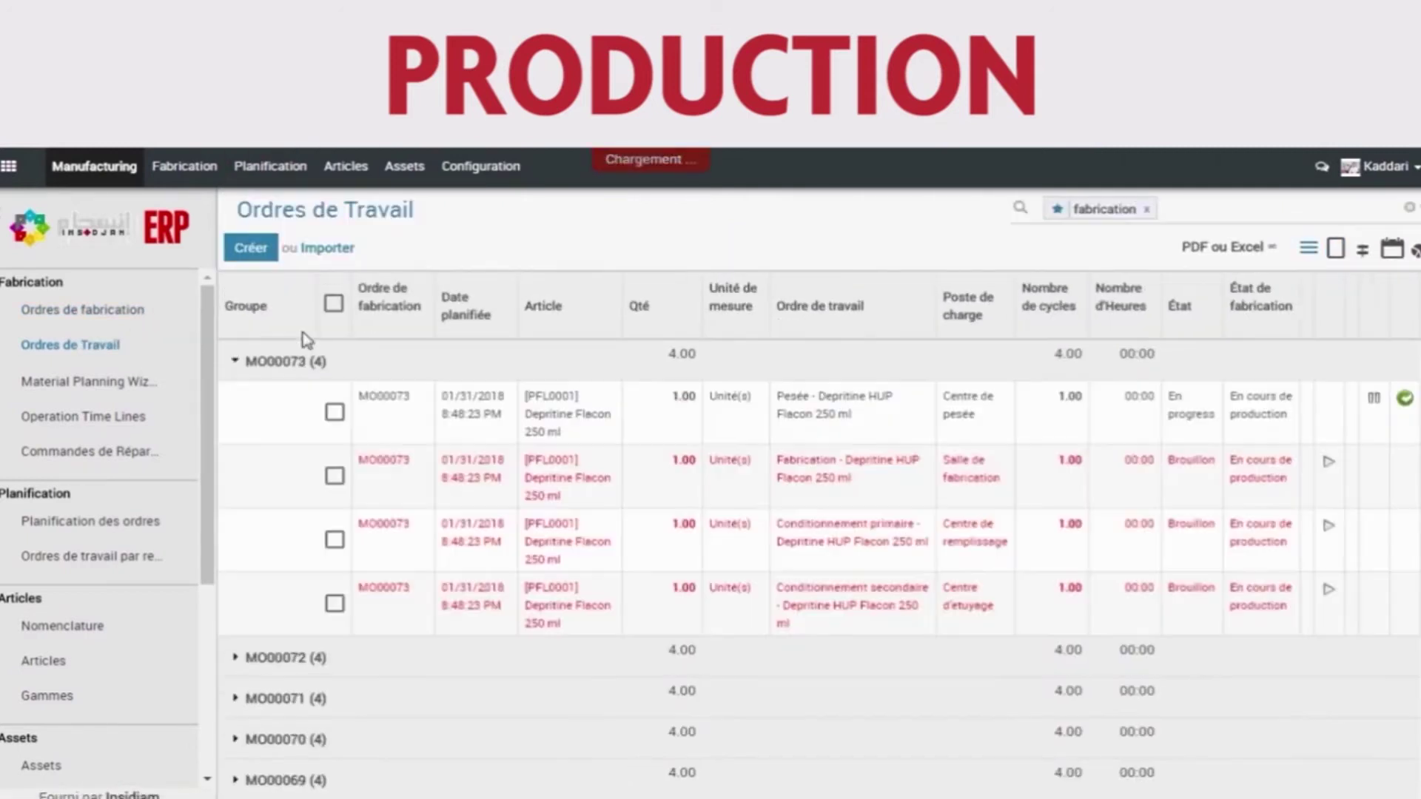
left_click(392, 414)
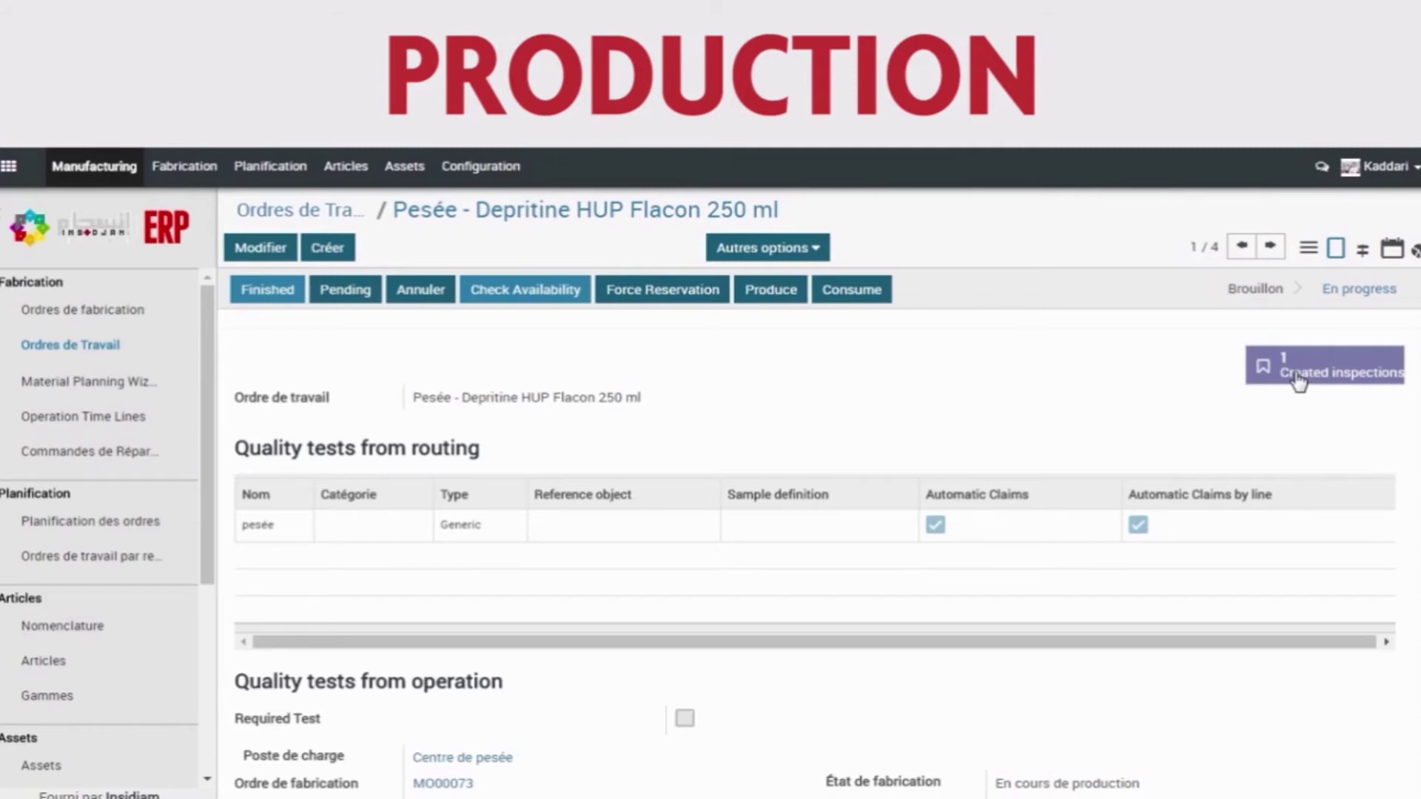
- Show the repair orders as a list and open the repair order for Depritine Flacon 250 ml
left_click(41, 451)
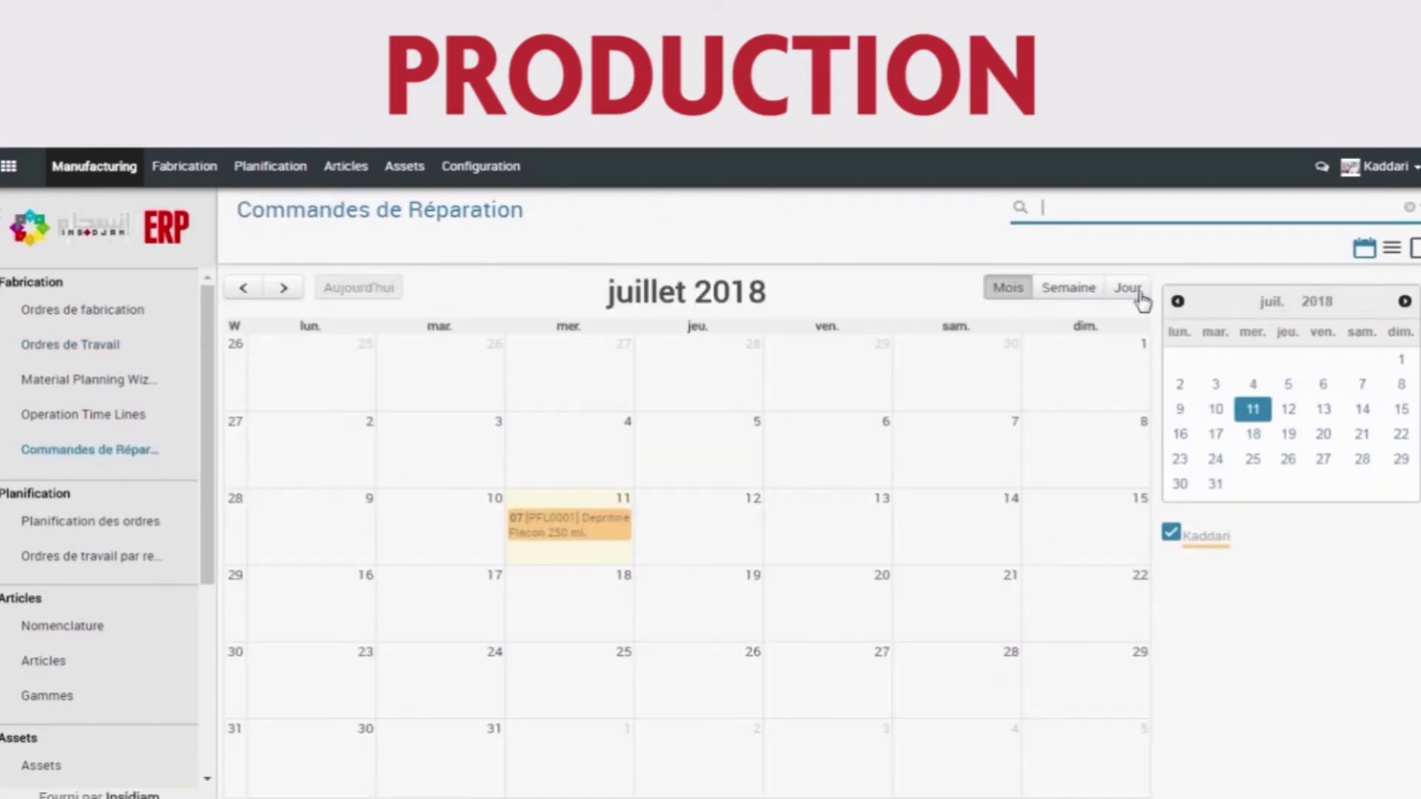
left_click(1392, 249)
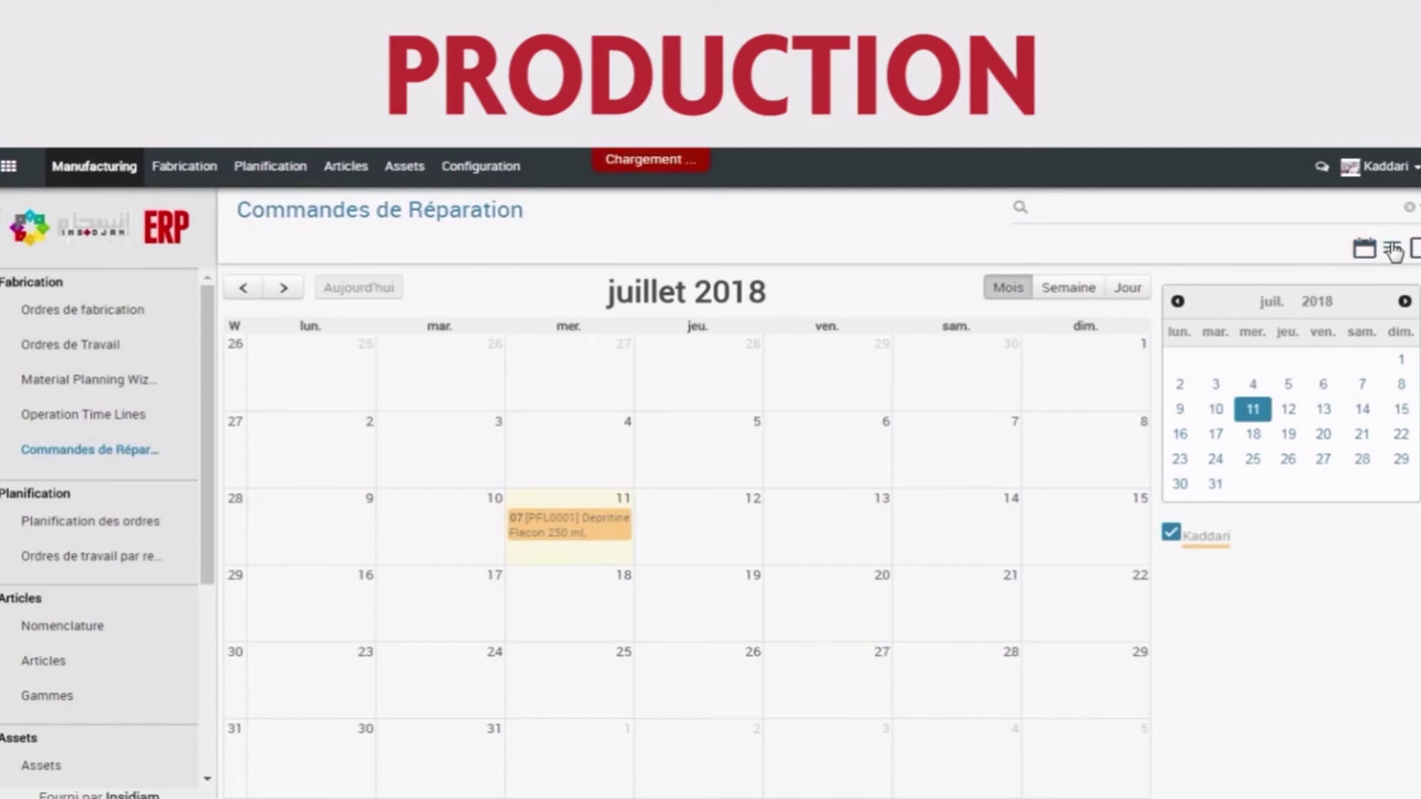
left_click(284, 323)
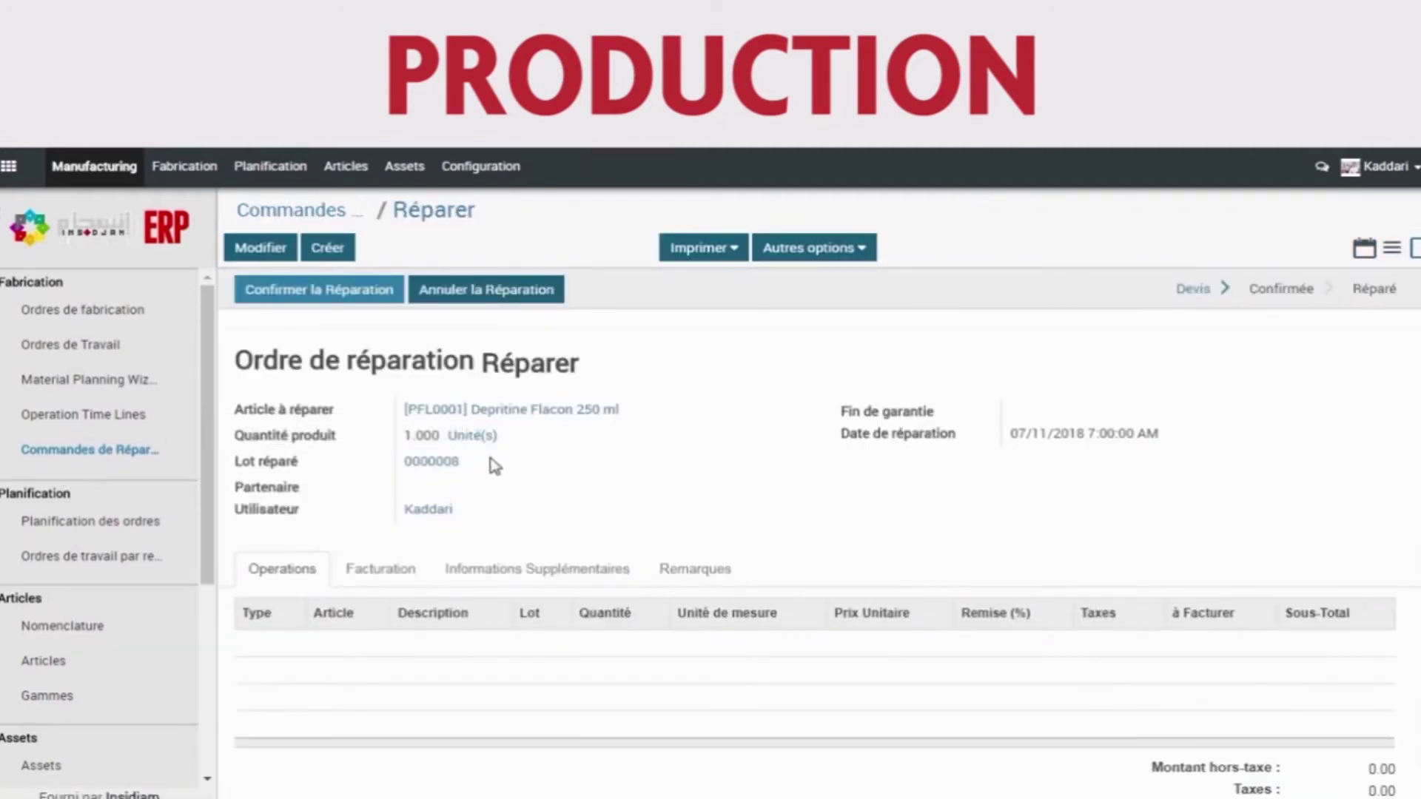
- Display January 2018 in month view of the manufacturing order planning calendar and review the scheduled orders
left_click(93, 522)
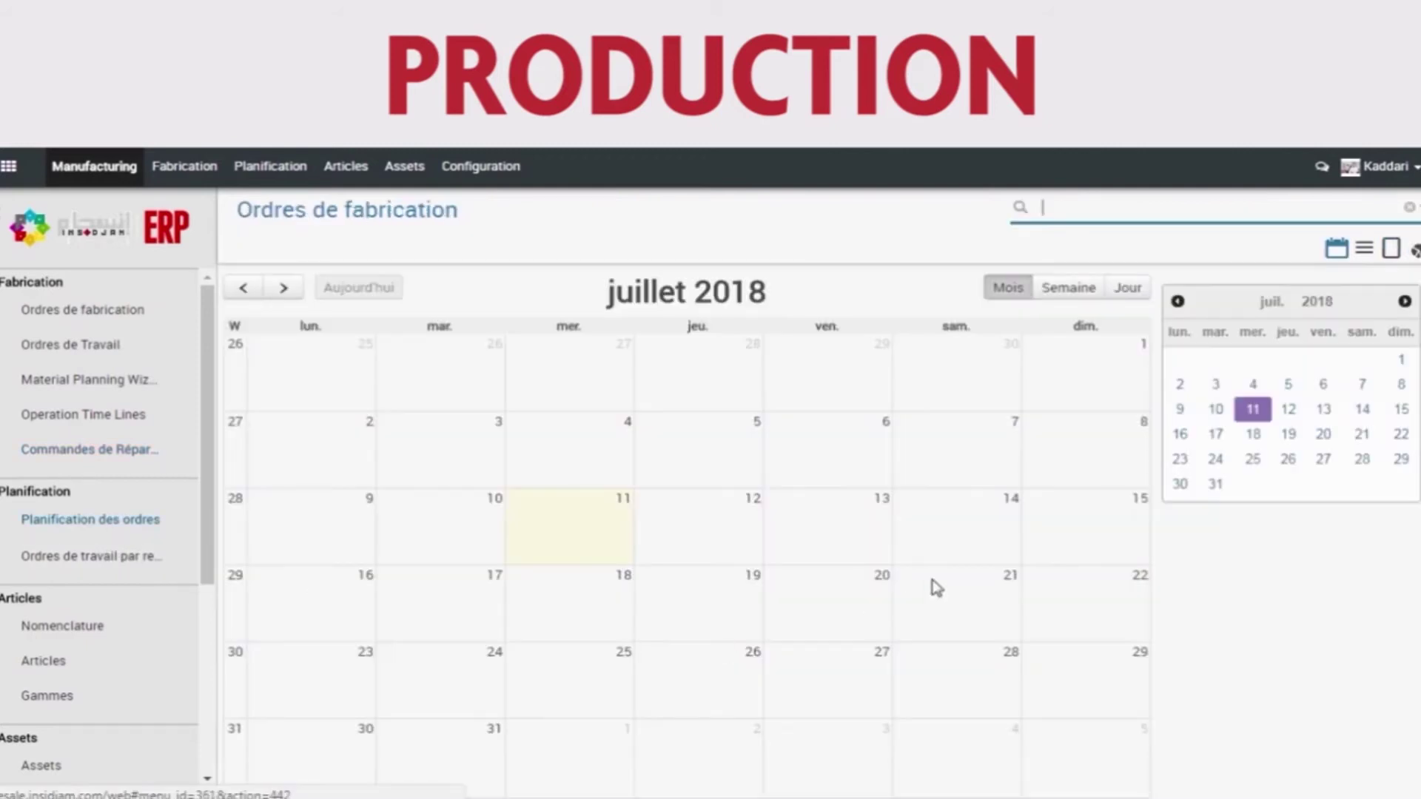
left_click(1177, 302)
left_click(1177, 302)
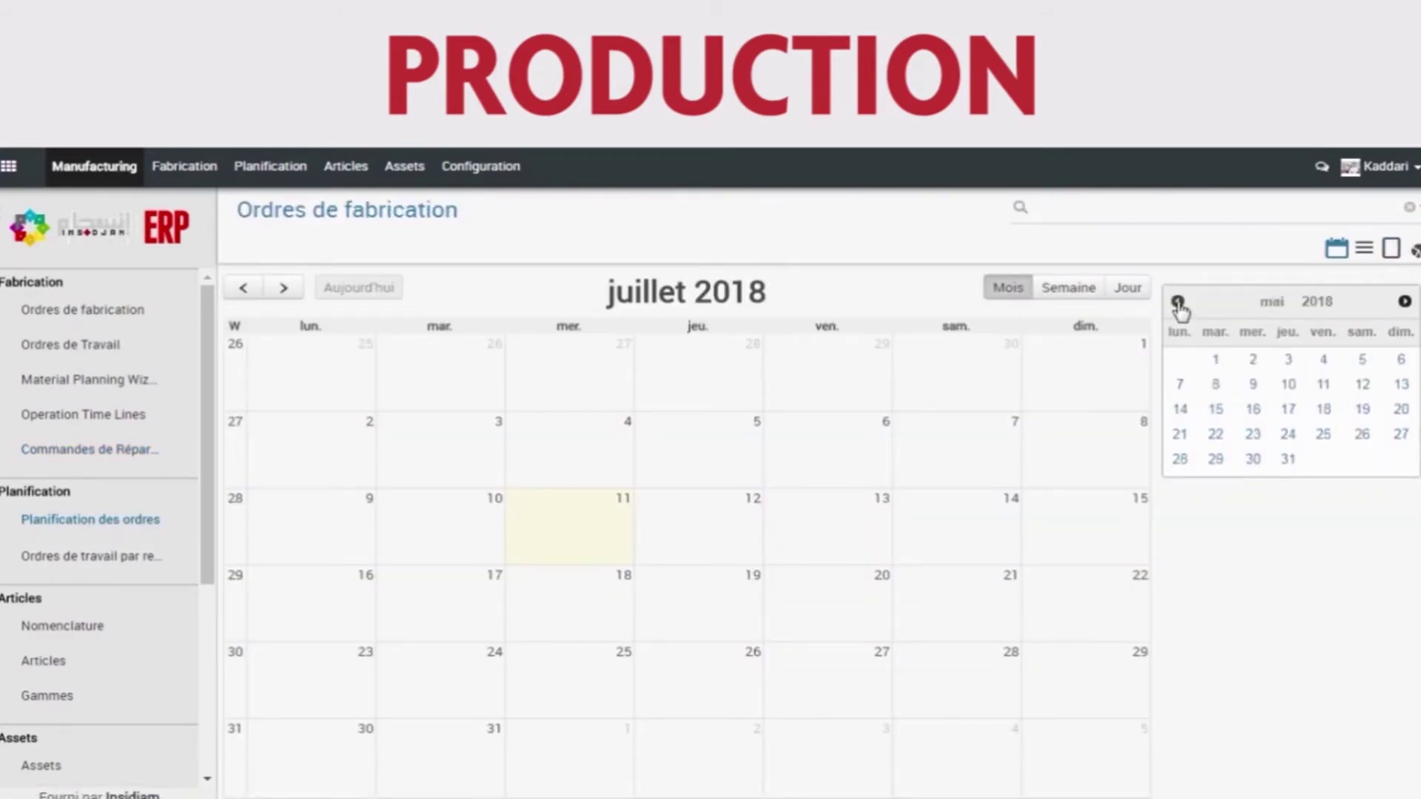
left_click(1177, 302)
left_click(1177, 302)
left_click(1177, 302)
left_click(1177, 302)
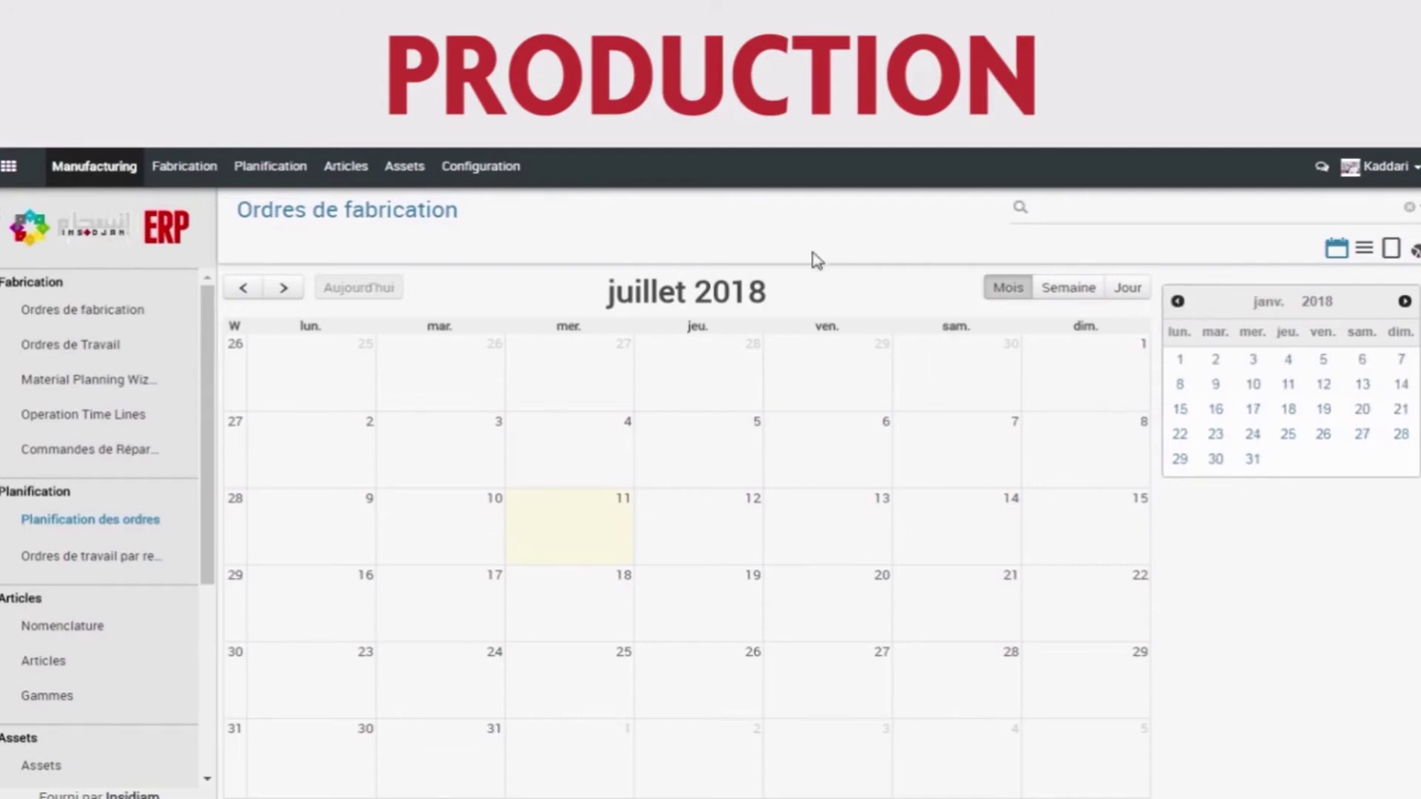
left_click(1215, 360)
left_click(1006, 288)
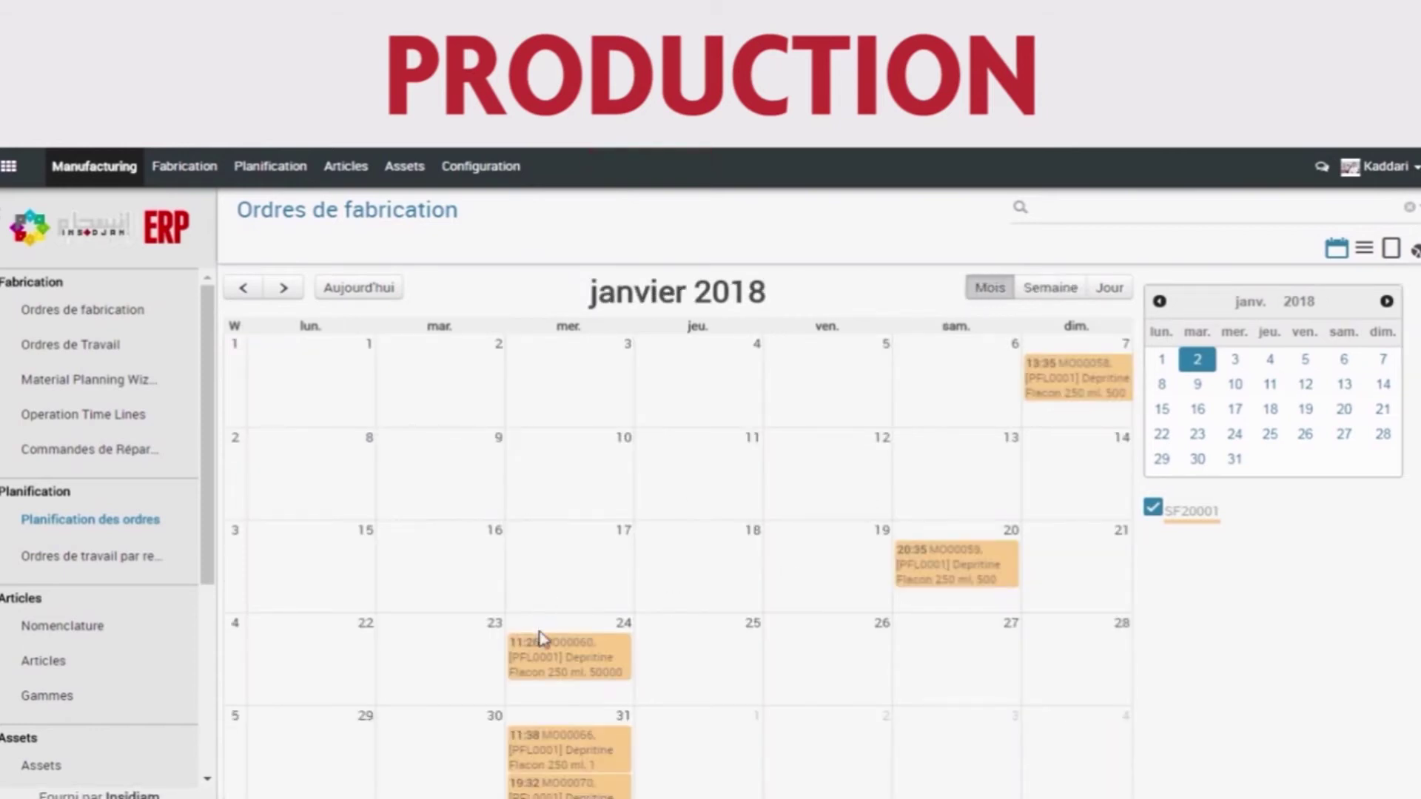
scroll(540, 635, "down", 2)
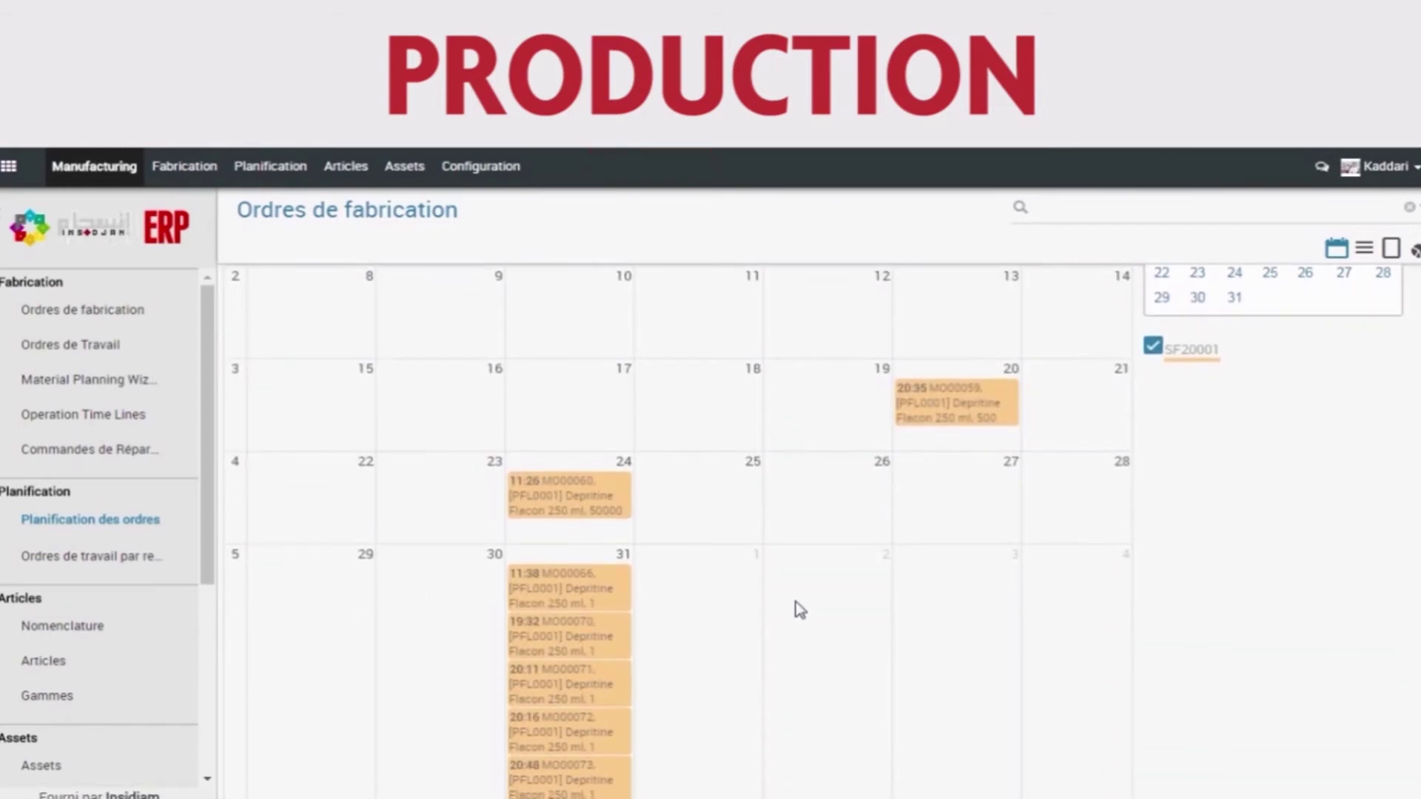
scroll(821, 582, "up", 2)
- Open manufacturing order MO00058 from its calendar entry and display the planning timeline of the work orders
left_click(1114, 302)
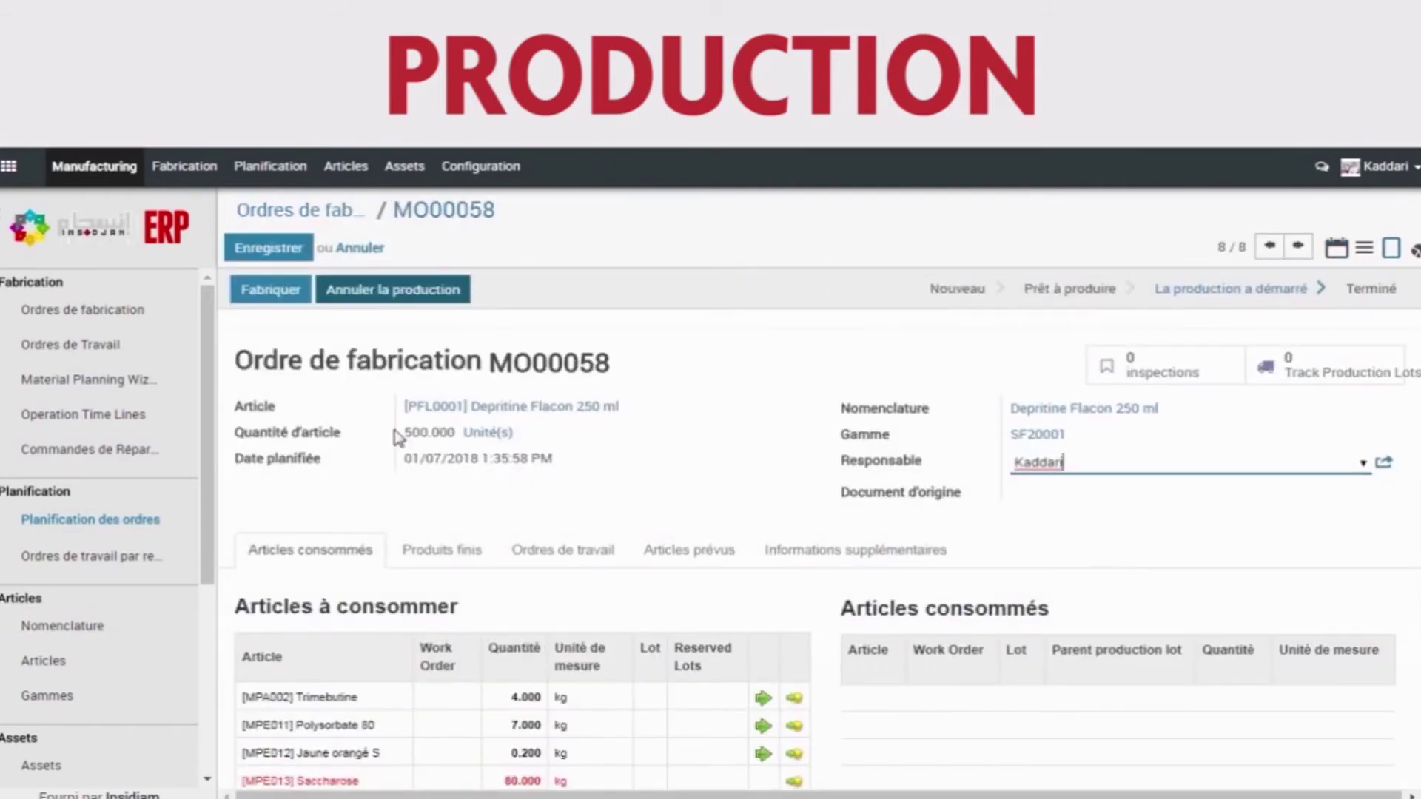
left_click(71, 556)
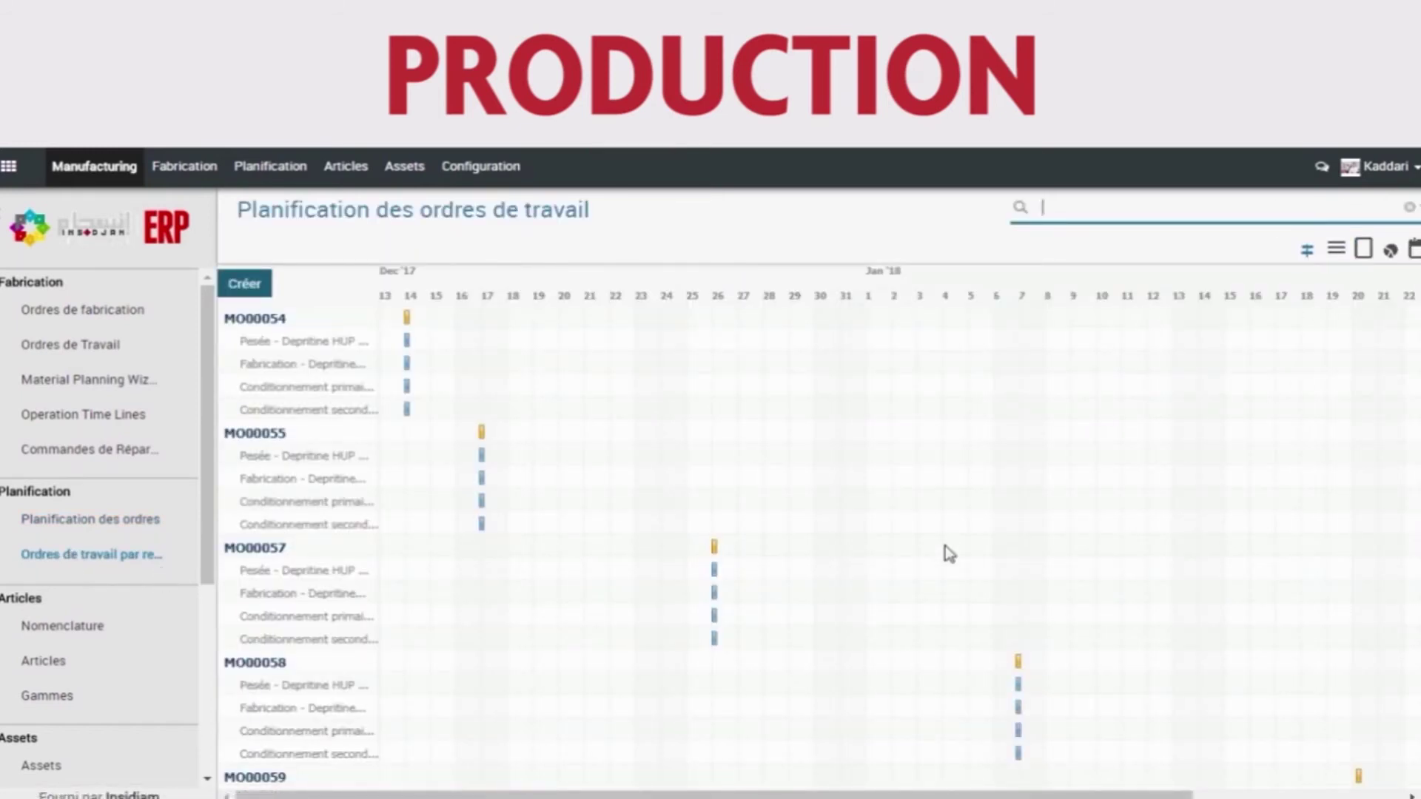
- Open the bill of materials for Depritine Flacon 250 ml and review its components
left_click(103, 629)
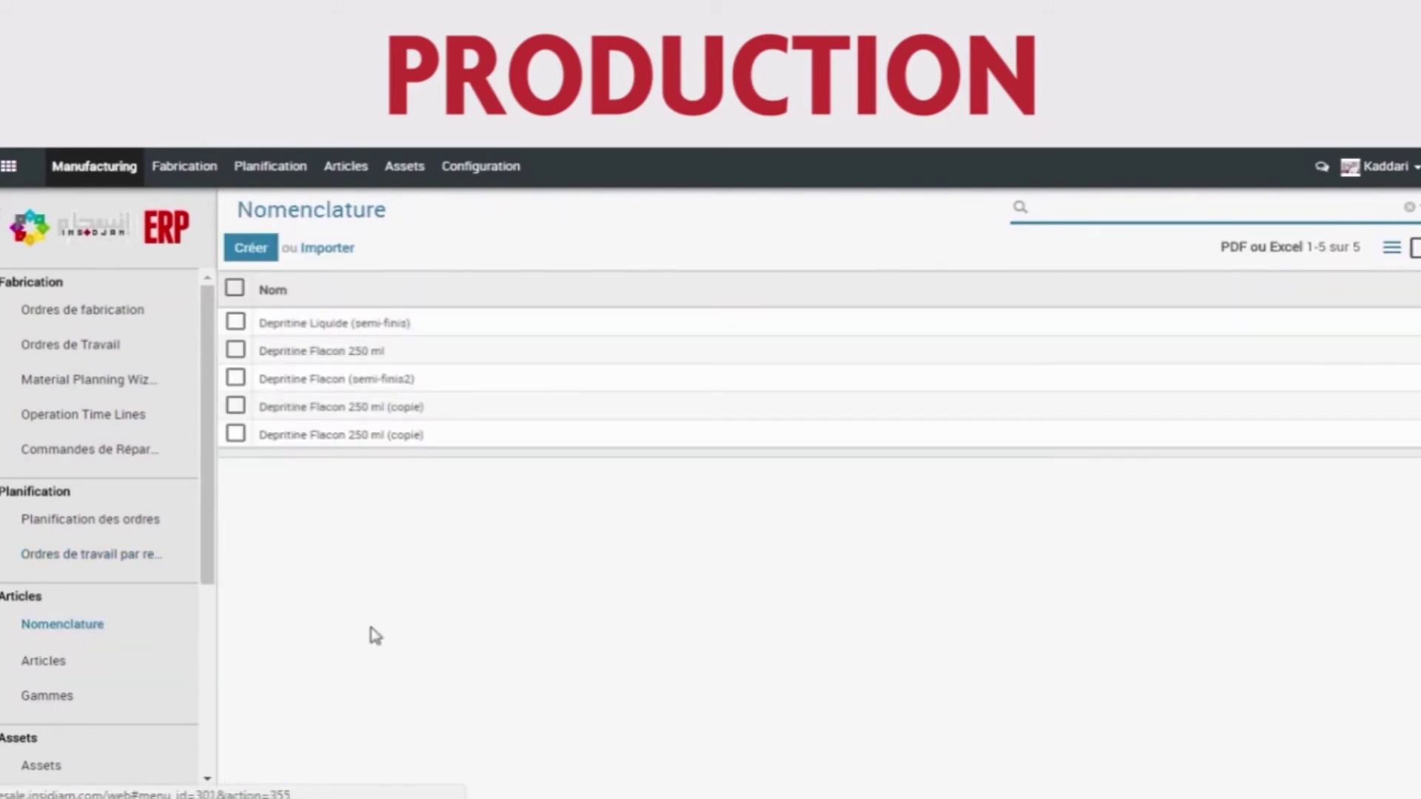
left_click(400, 358)
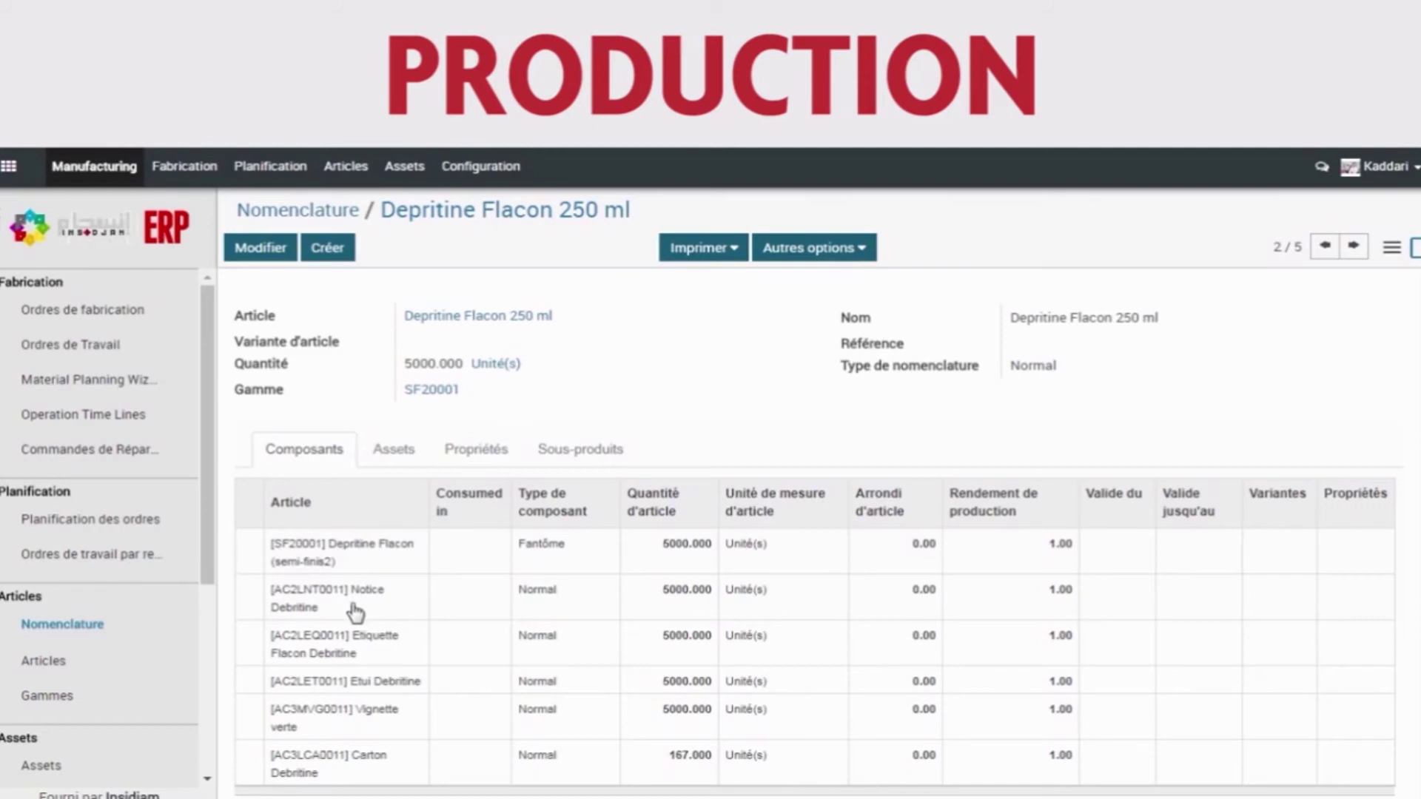
scroll(348, 673, "down", 2)
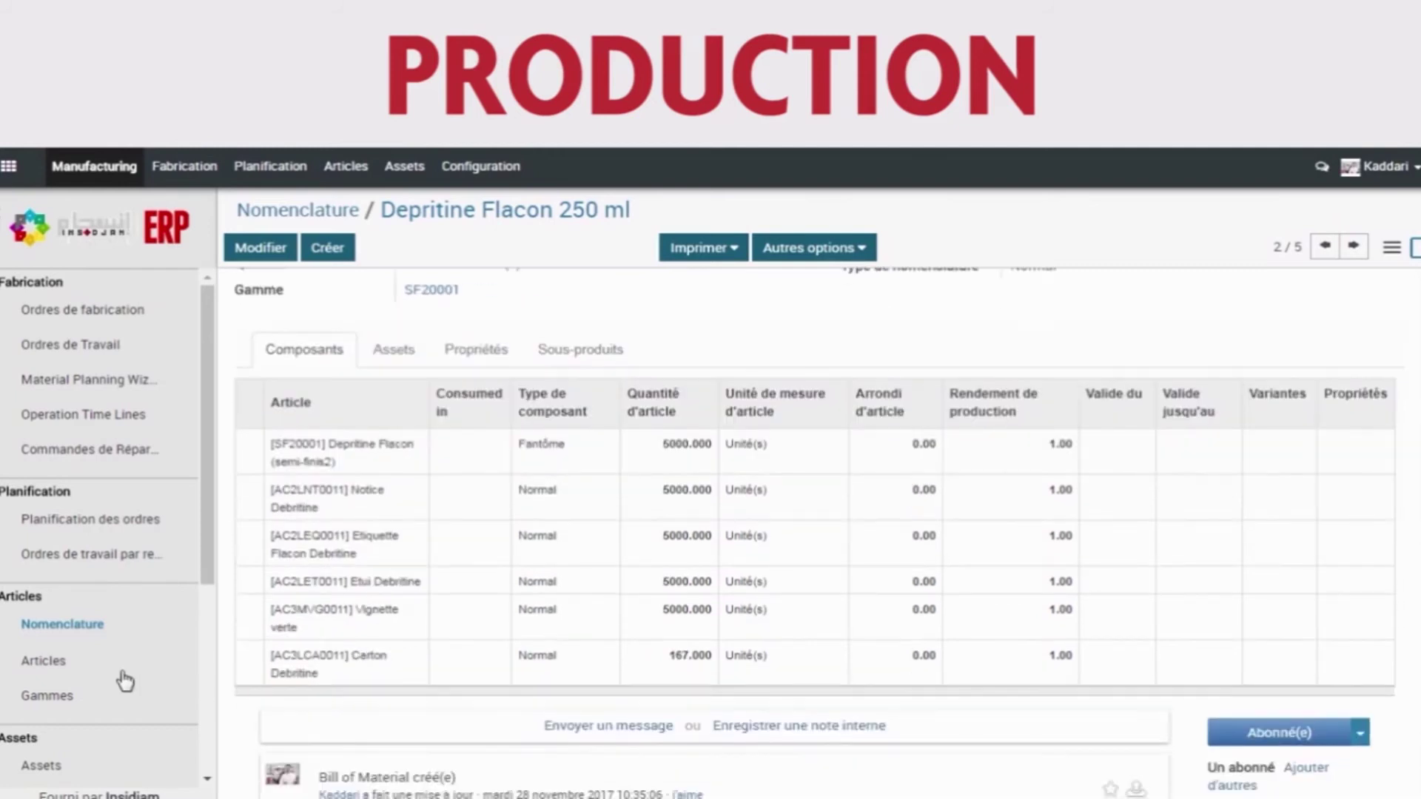
- Open the SF20001 routing to view its work centre operations
left_click(77, 702)
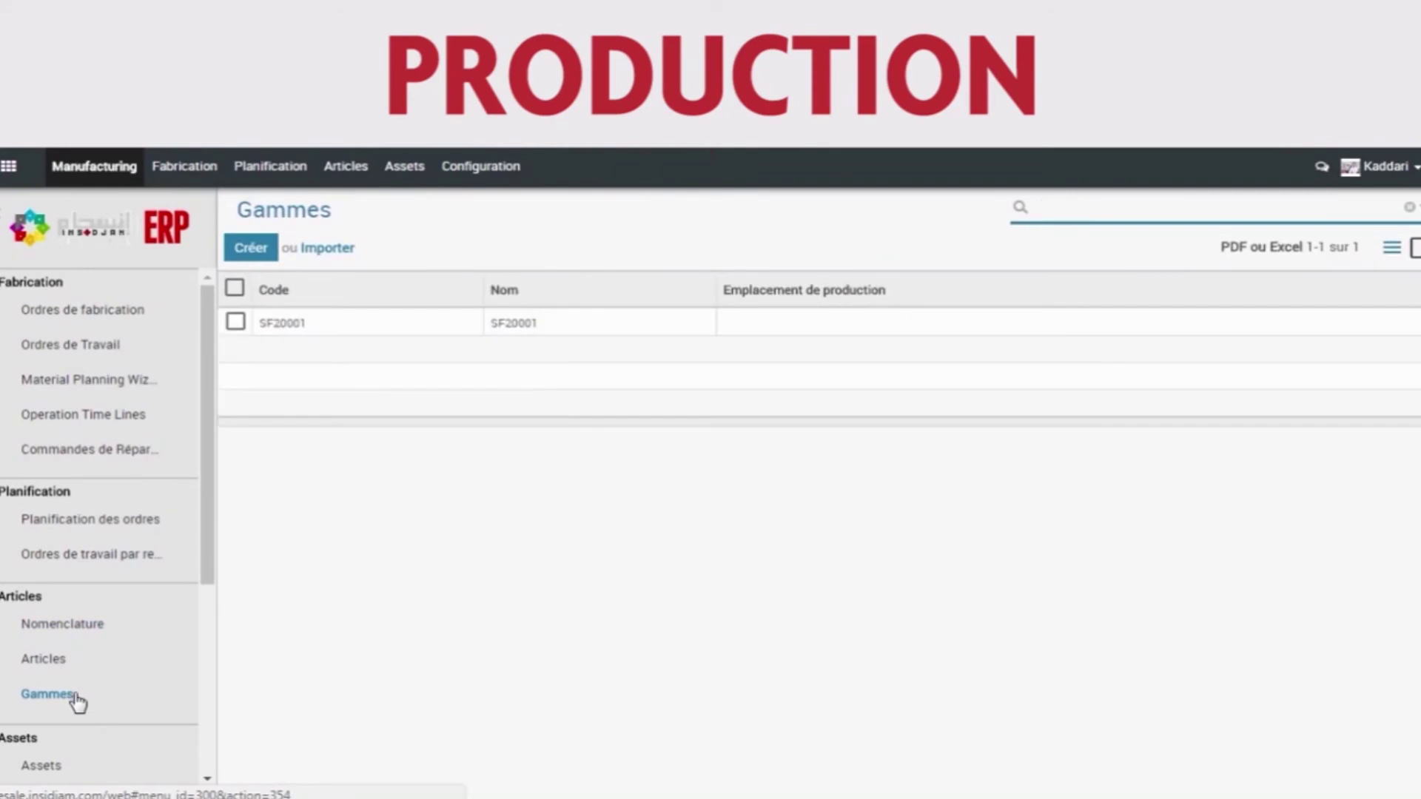
left_click(371, 322)
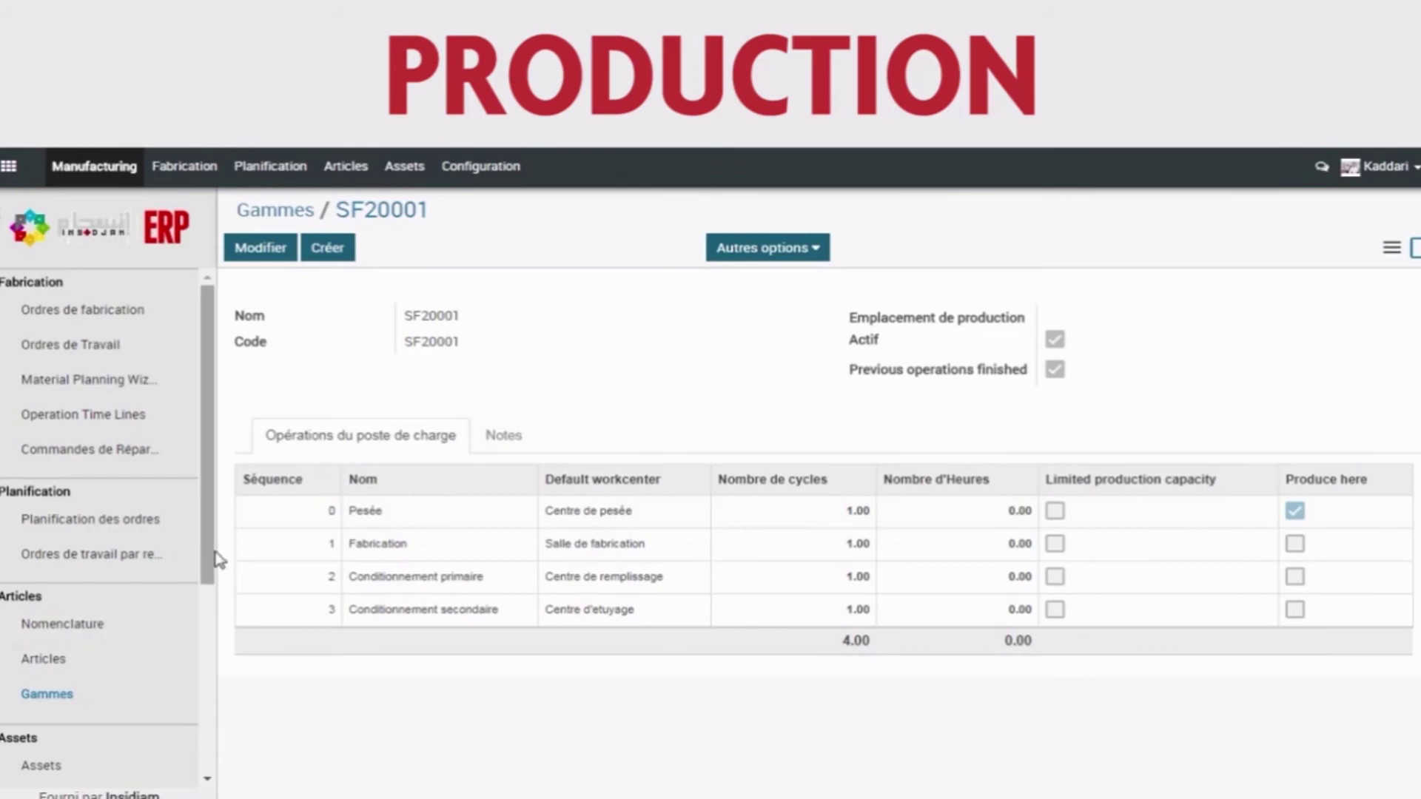
- Open the production assets overview and check the status of Cuve01 de préparation and Balance
left_click_drag(214, 542, 171, 634)
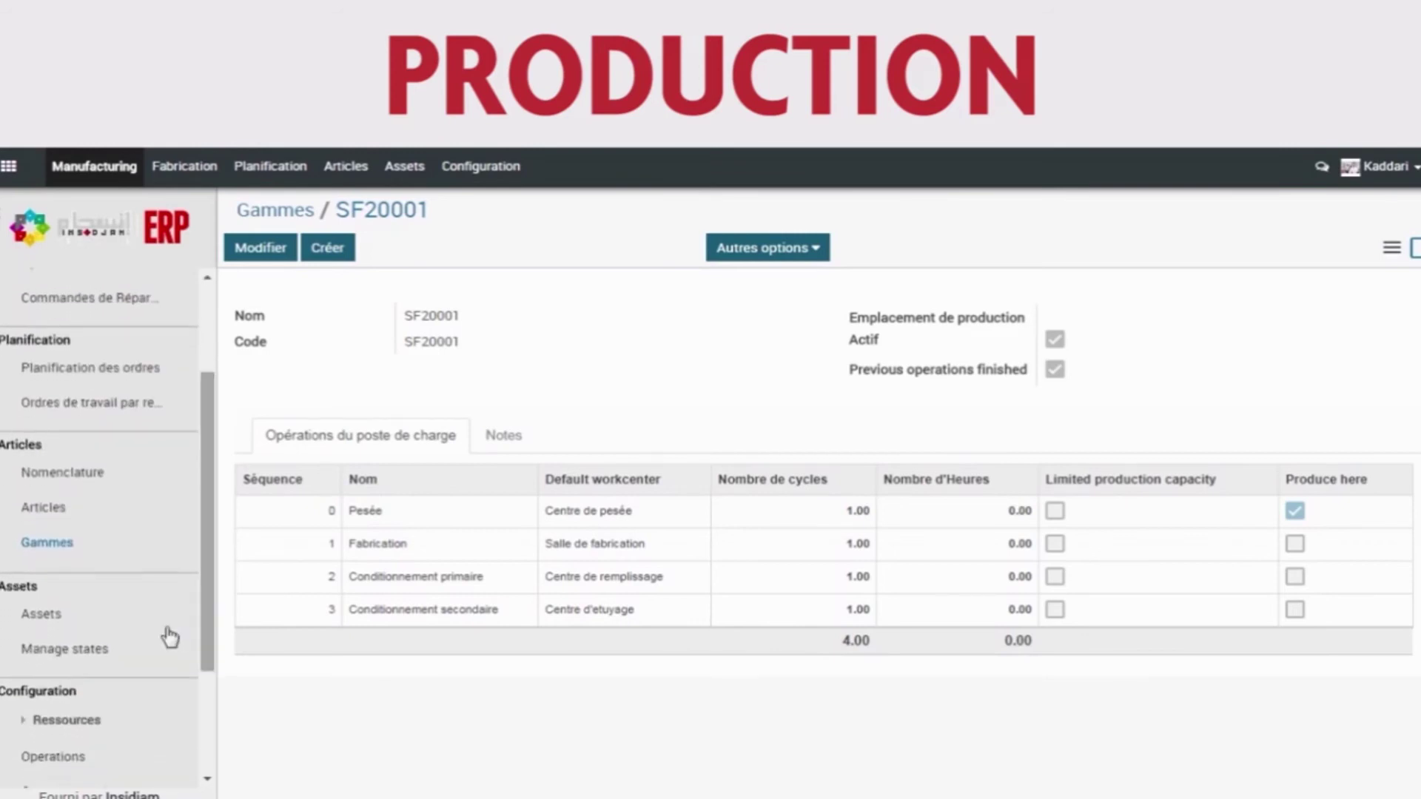
left_click(90, 628)
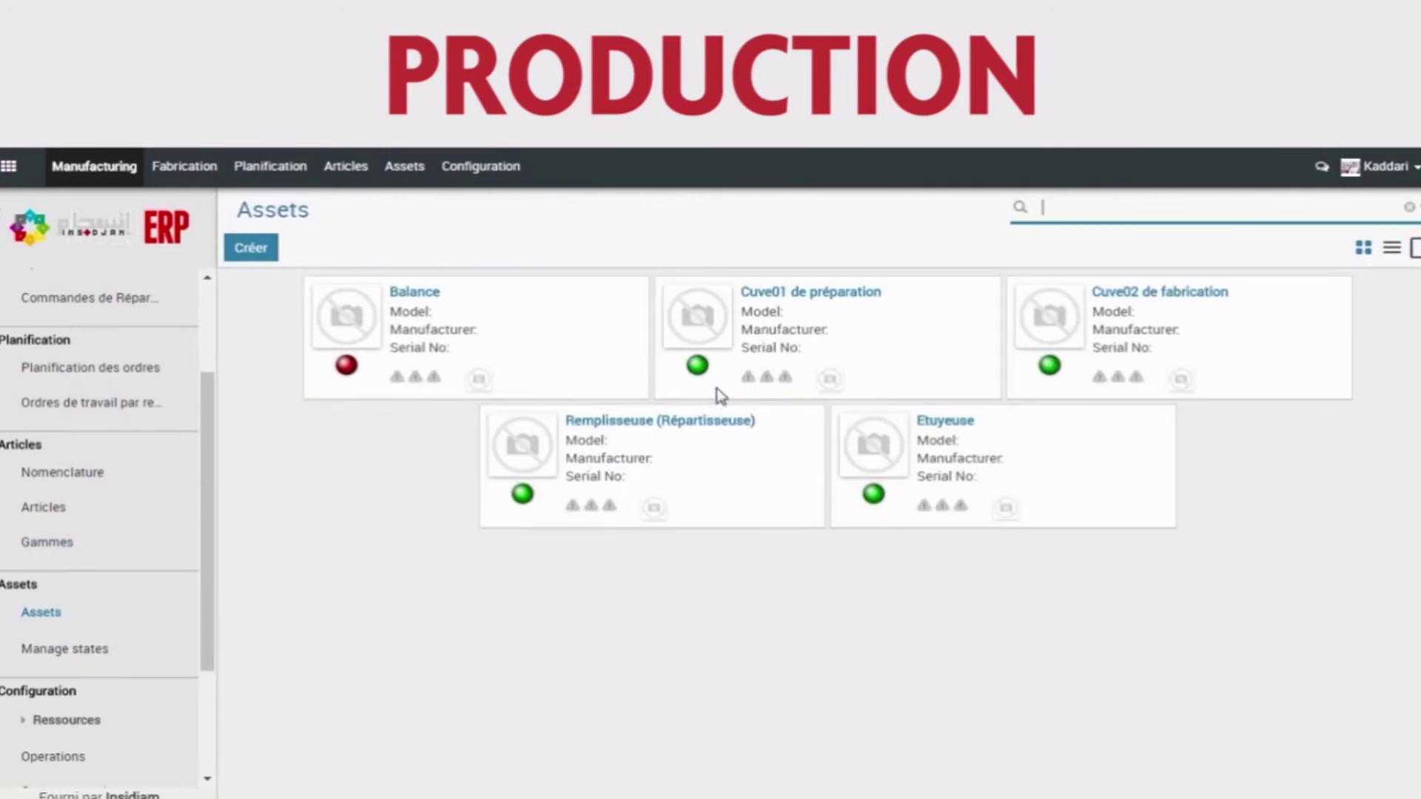
mouse_move(703, 371)
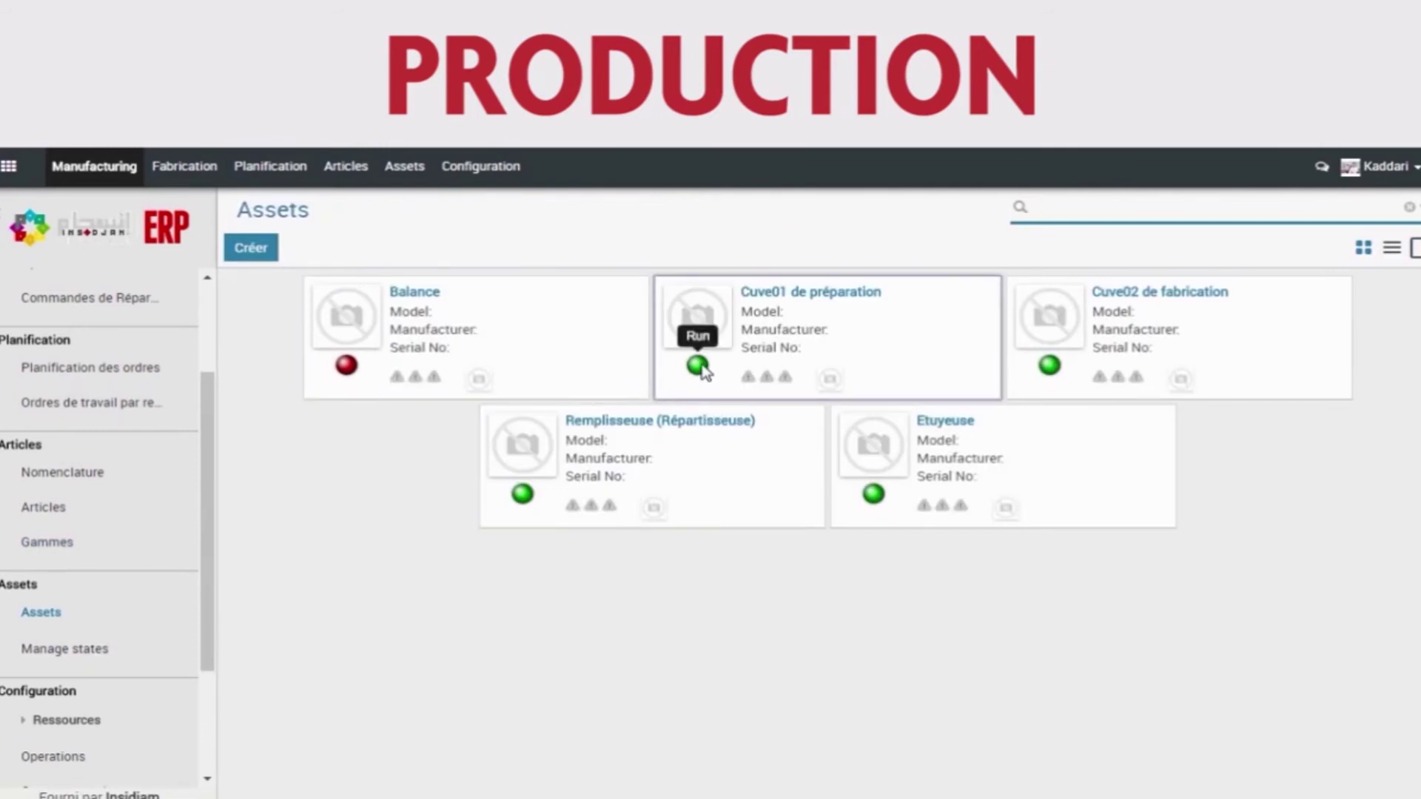
mouse_move(341, 374)
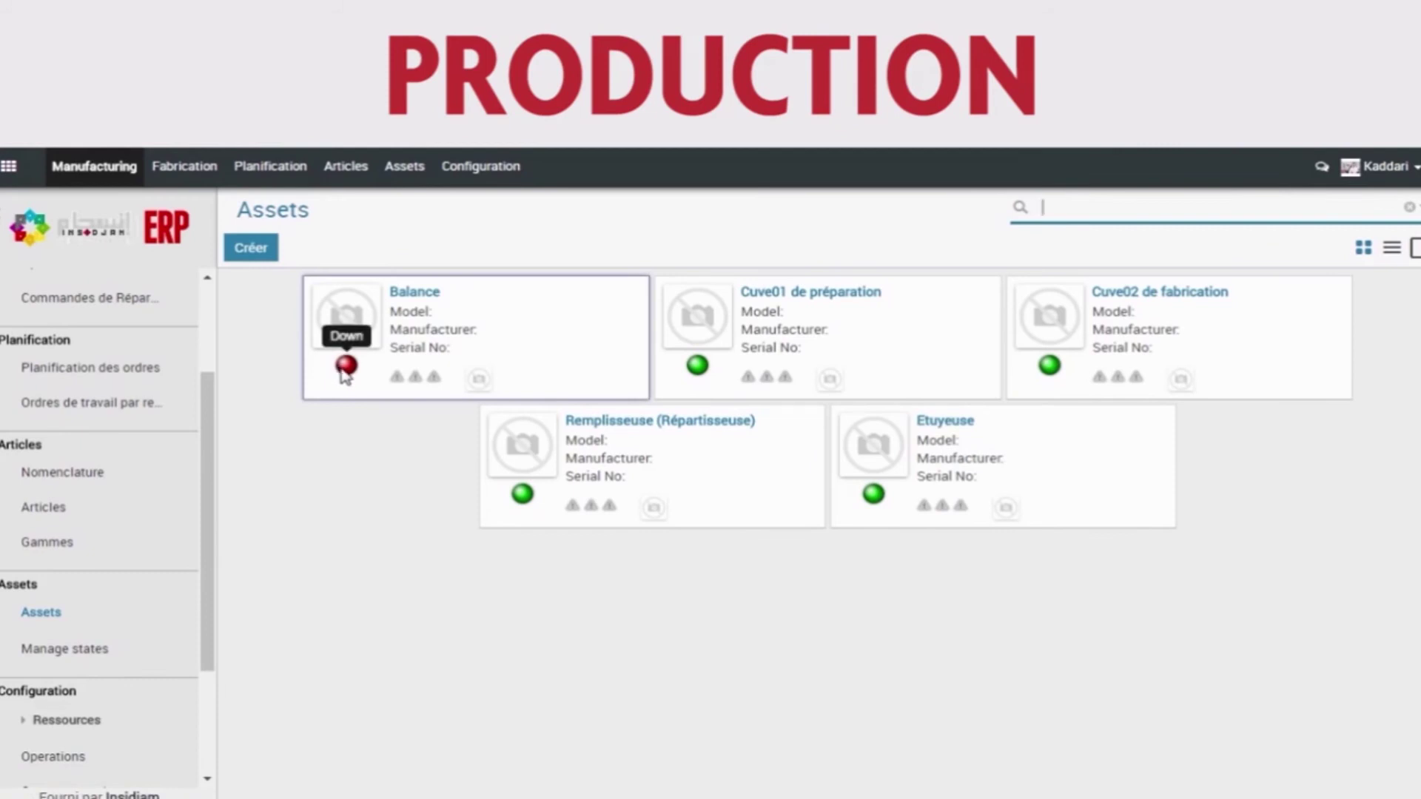
- Switch to the Quality control module and display its list of tests
left_click(10, 170)
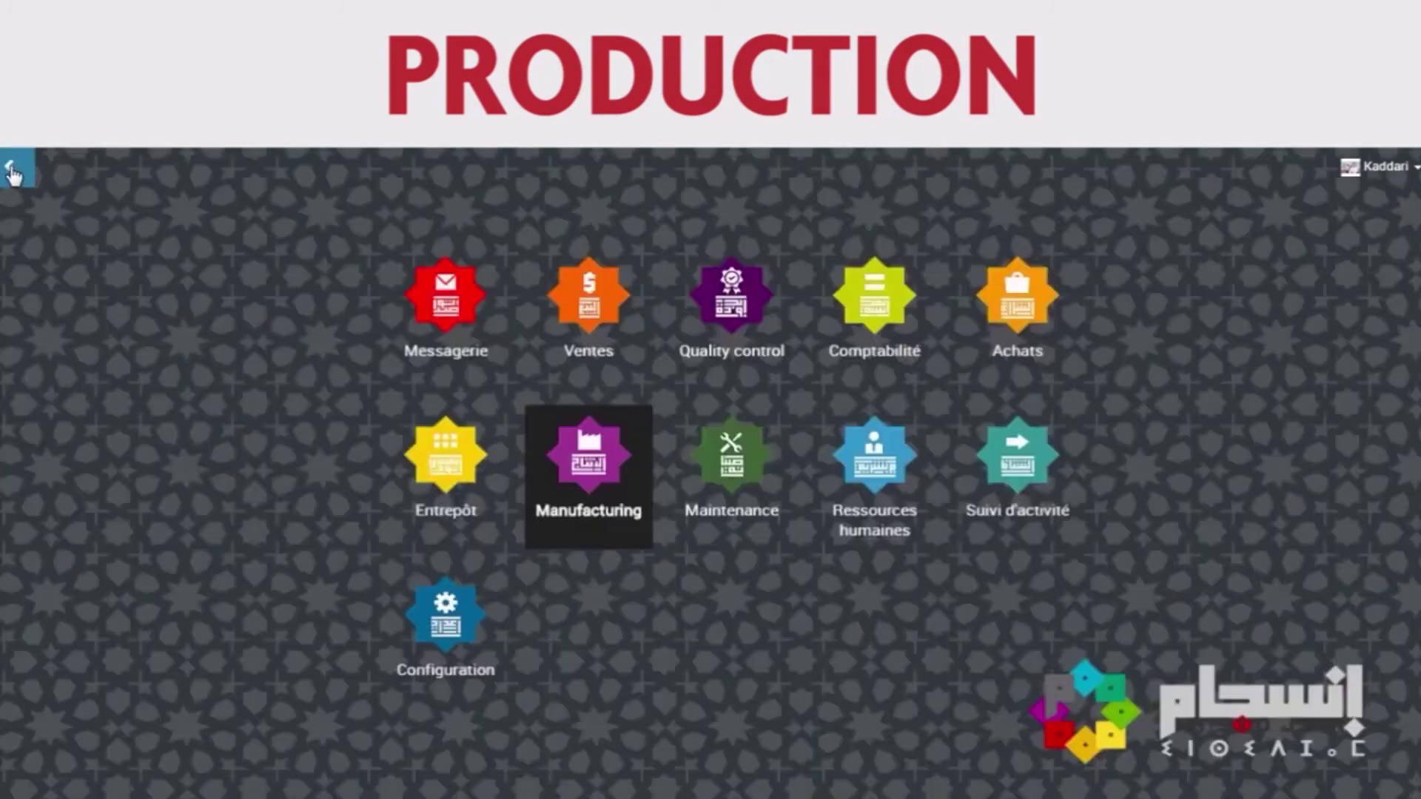
left_click(738, 326)
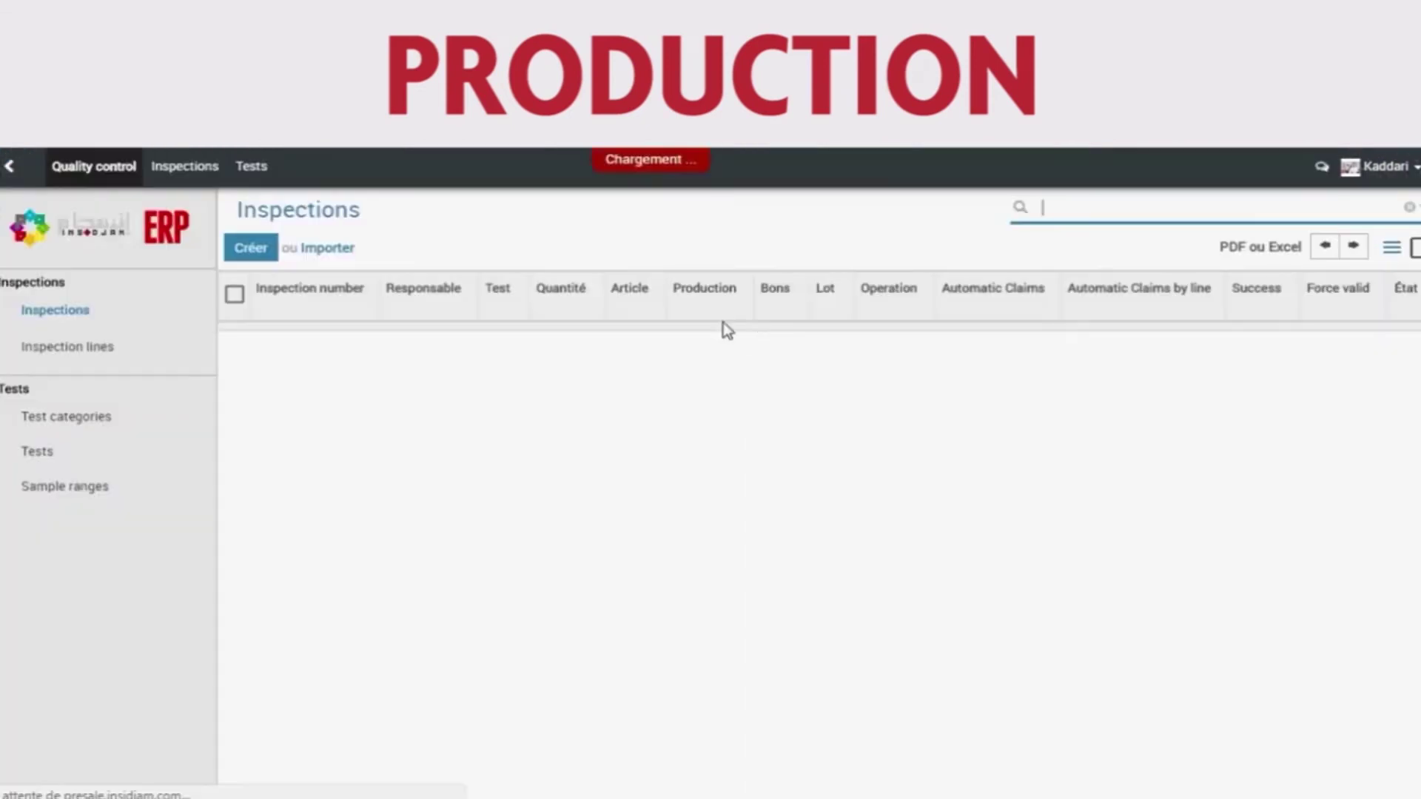
left_click(42, 458)
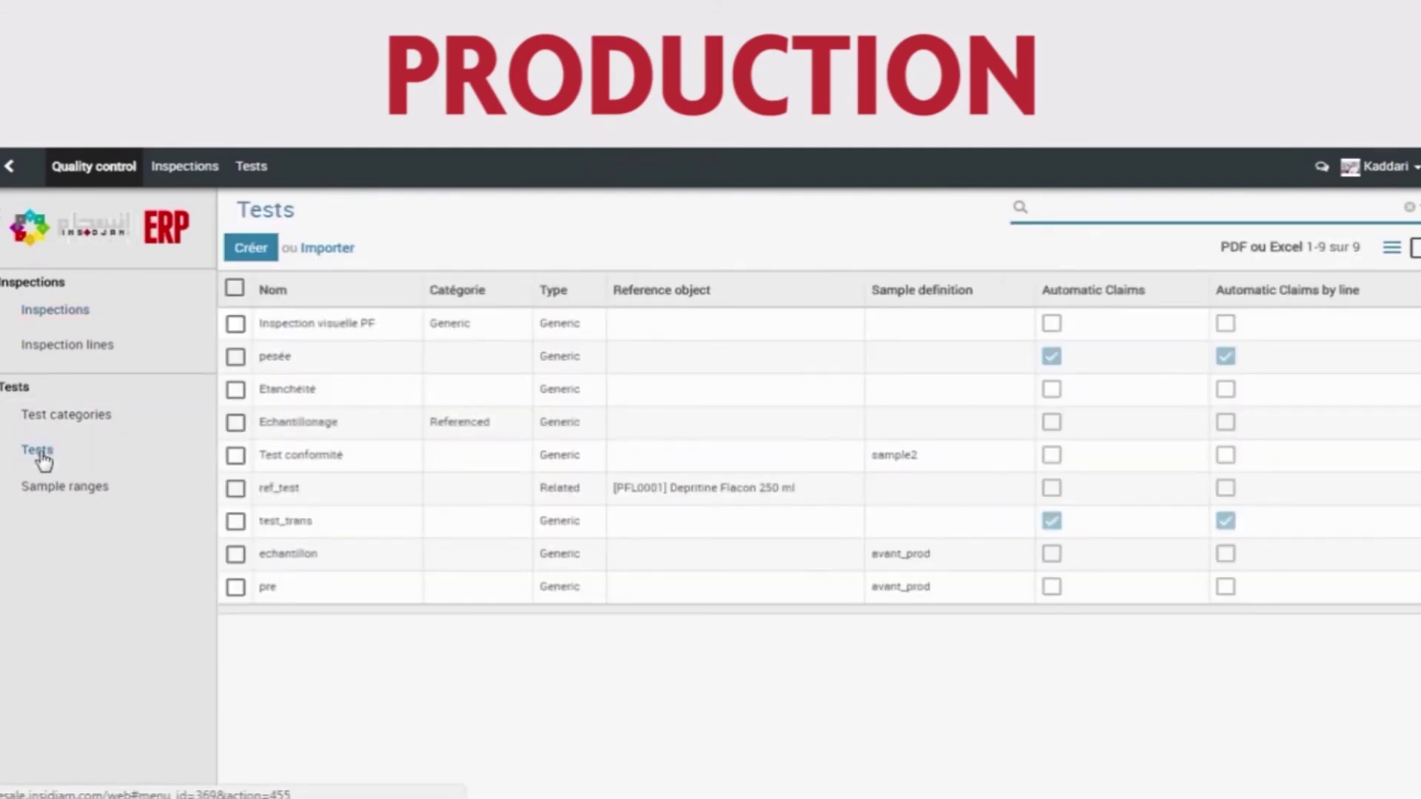